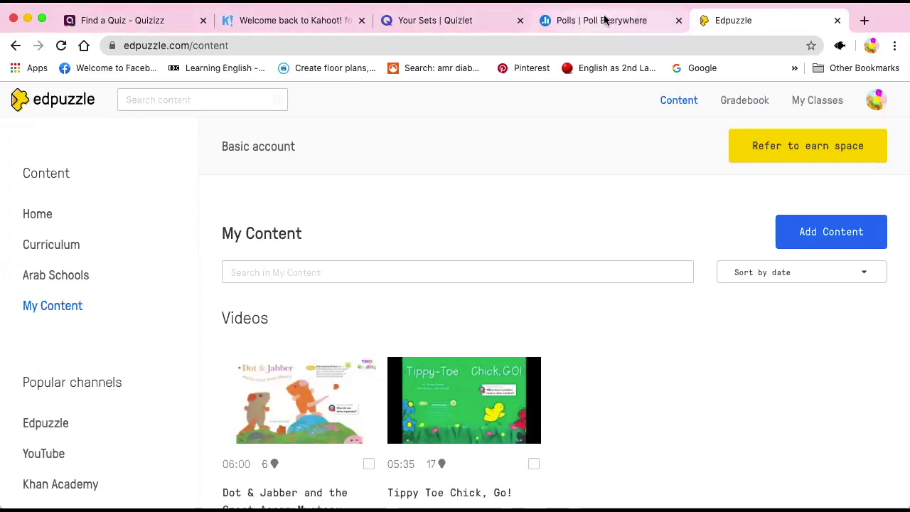
Switch to Quizizz and search its quiz library for "action verbs"
left_click(137, 25)
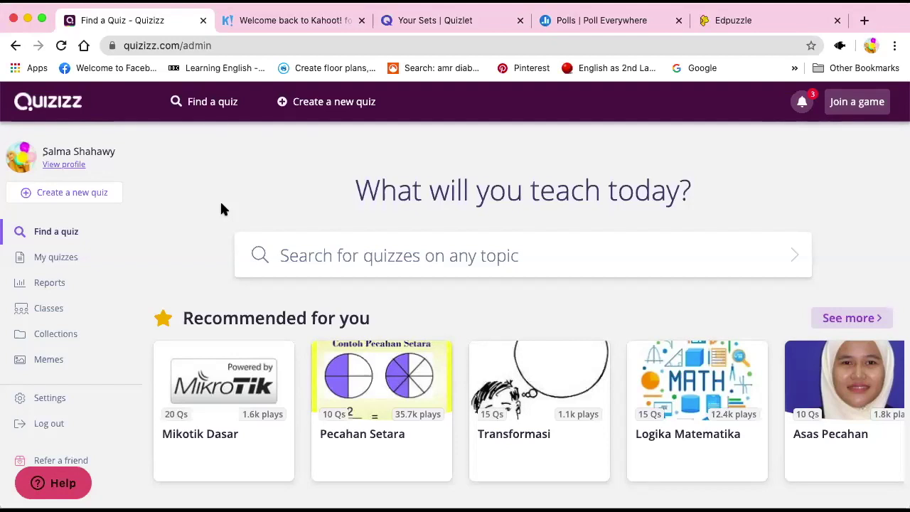
left_click(291, 252)
type("action verbs")
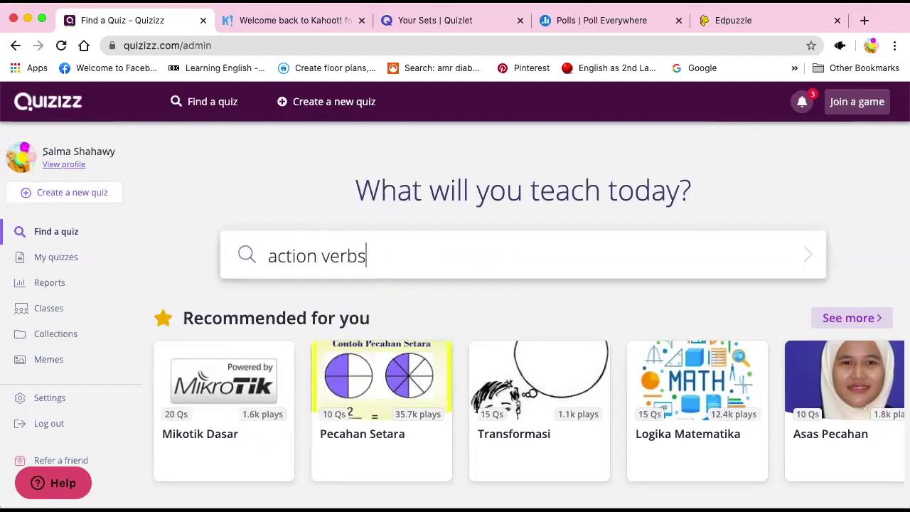
key("Return")
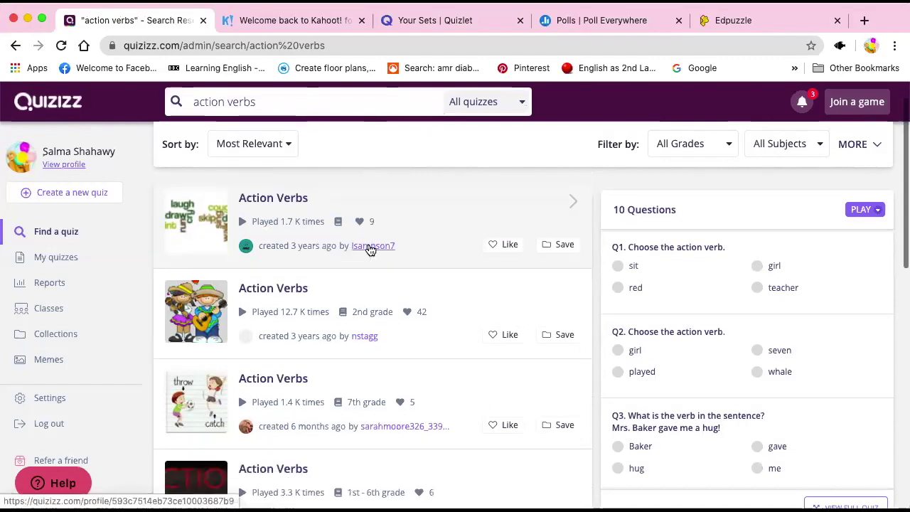
Browse the list of action verbs quizzes and return to the first result
scroll(368, 251, "down", 5)
scroll(370, 249, "down", 1)
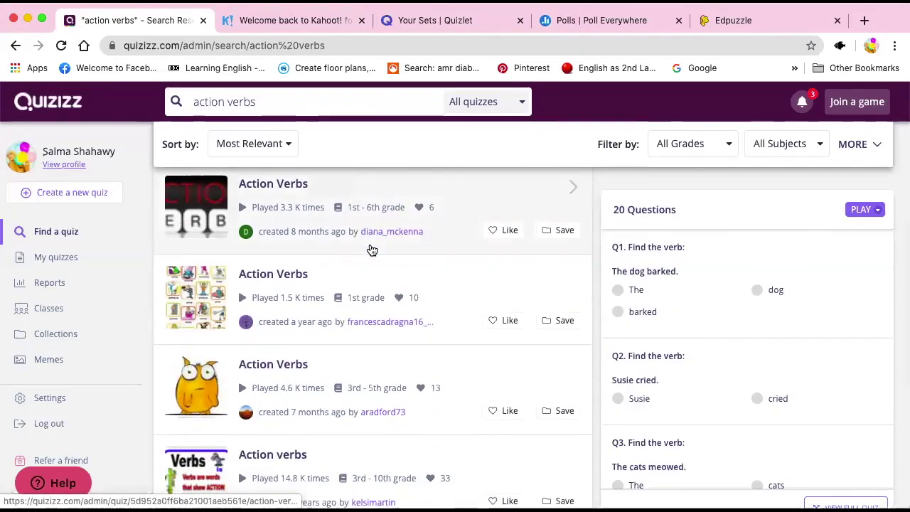
scroll(369, 250, "down", 3)
scroll(369, 250, "down", 3)
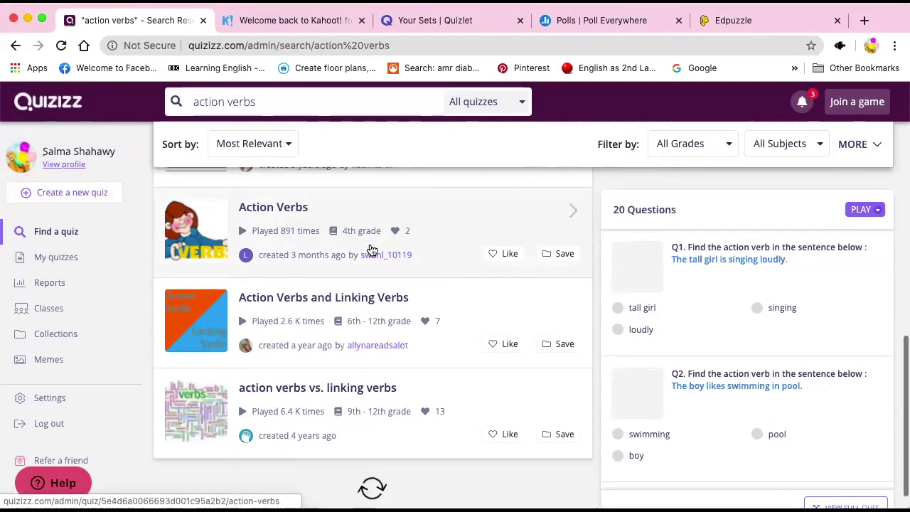
scroll(370, 250, "down", 6)
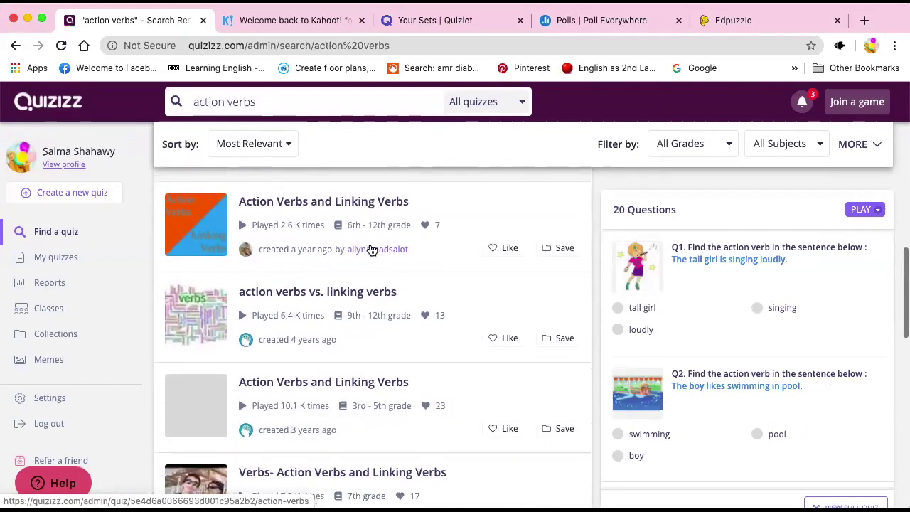
scroll(370, 250, "down", 3)
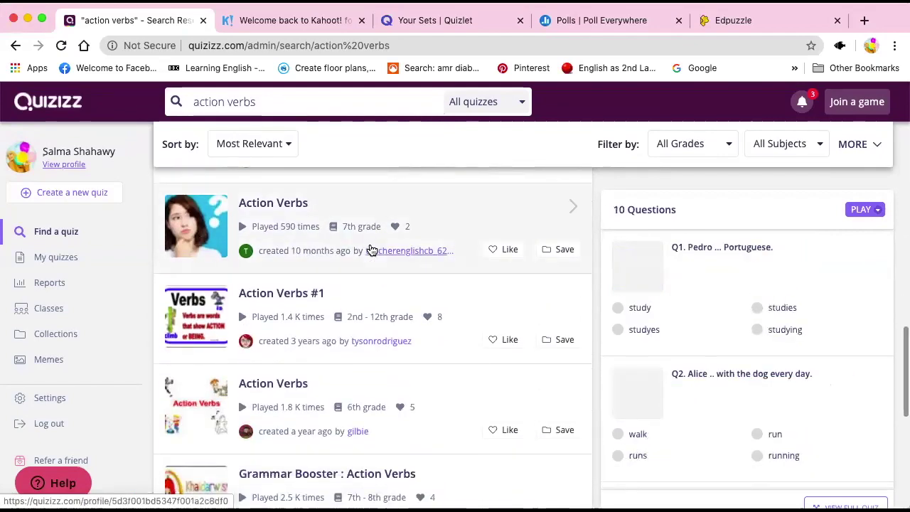
scroll(368, 256, "up", 4)
scroll(368, 259, "up", 6)
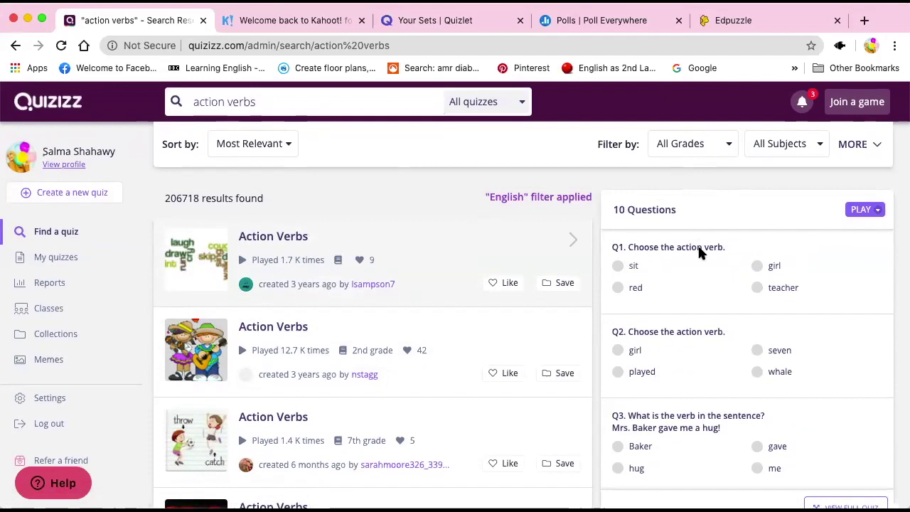
Examine the question preview of the first Action Verbs quiz
scroll(702, 292, "down", 1)
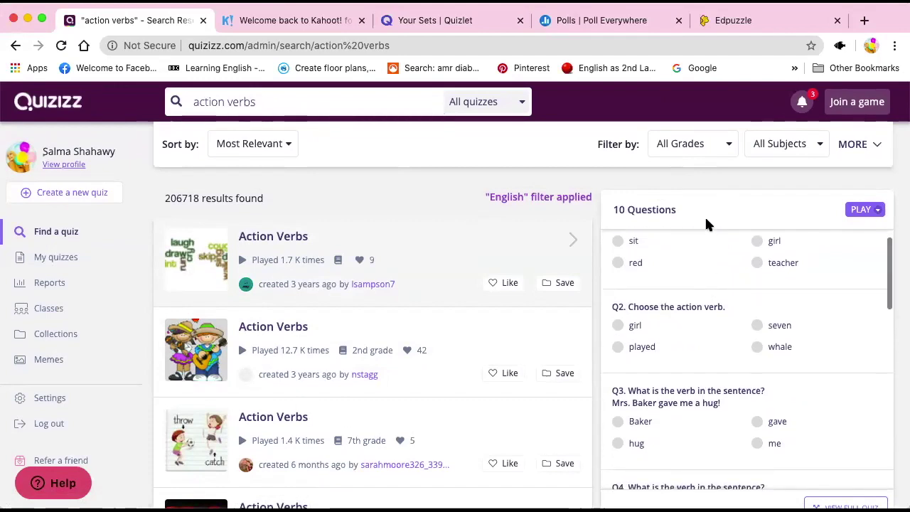
scroll(716, 281, "down", 2)
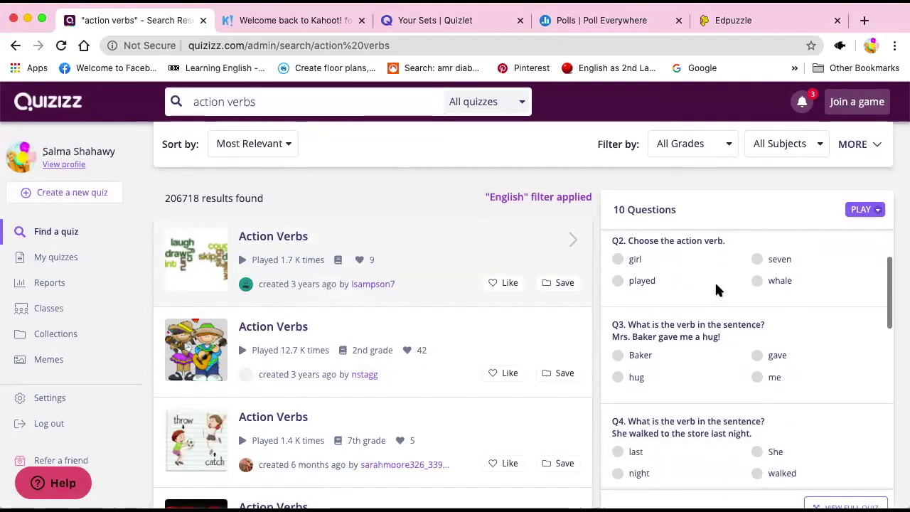
scroll(715, 281, "up", 2)
scroll(715, 291, "up", 1)
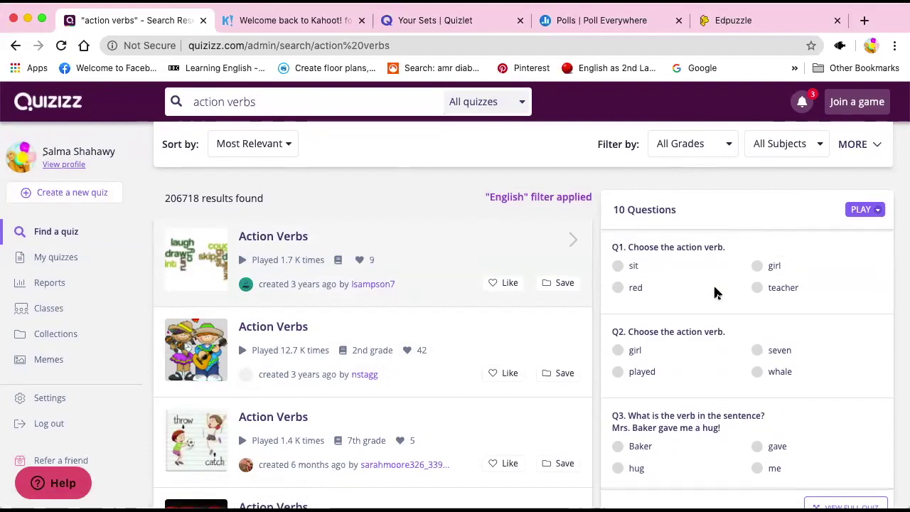
scroll(714, 285, "down", 1)
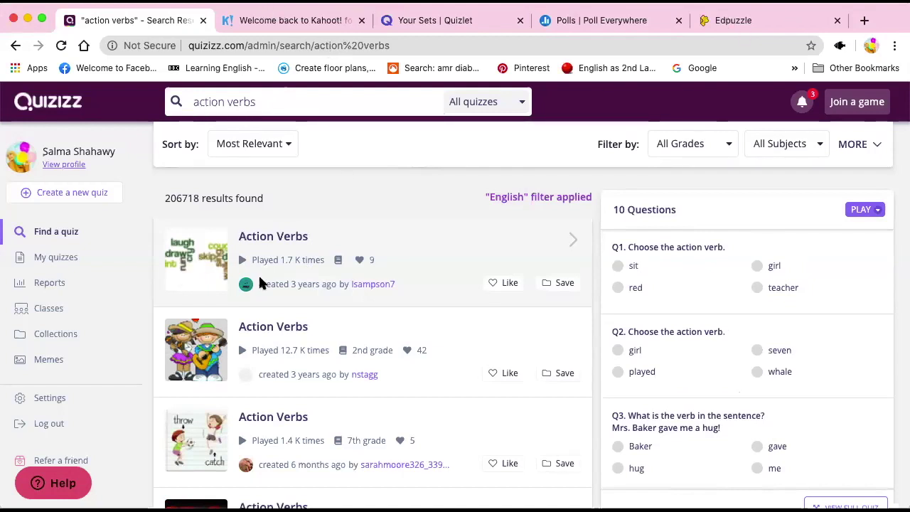
Compare the grade levels given for the Action Verbs quizzes in the search results
scroll(291, 284, "down", 2)
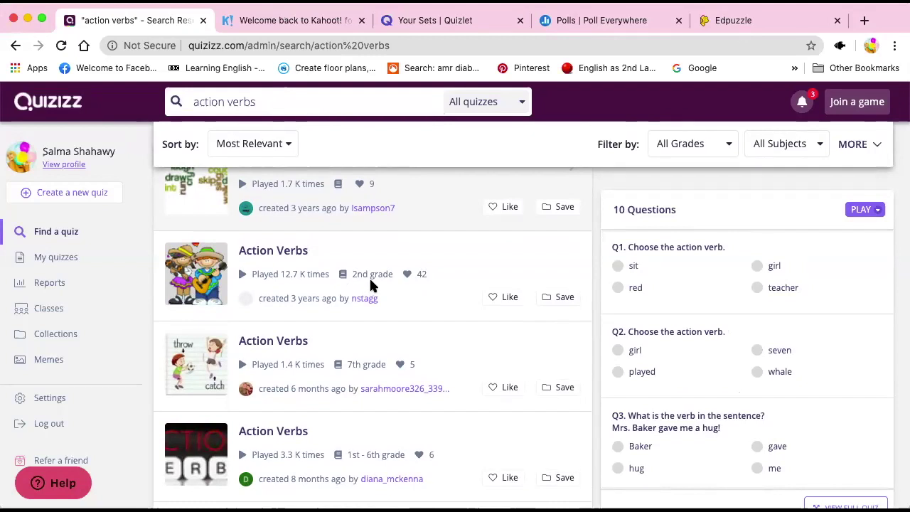
scroll(370, 282, "down", 2)
scroll(377, 285, "down", 2)
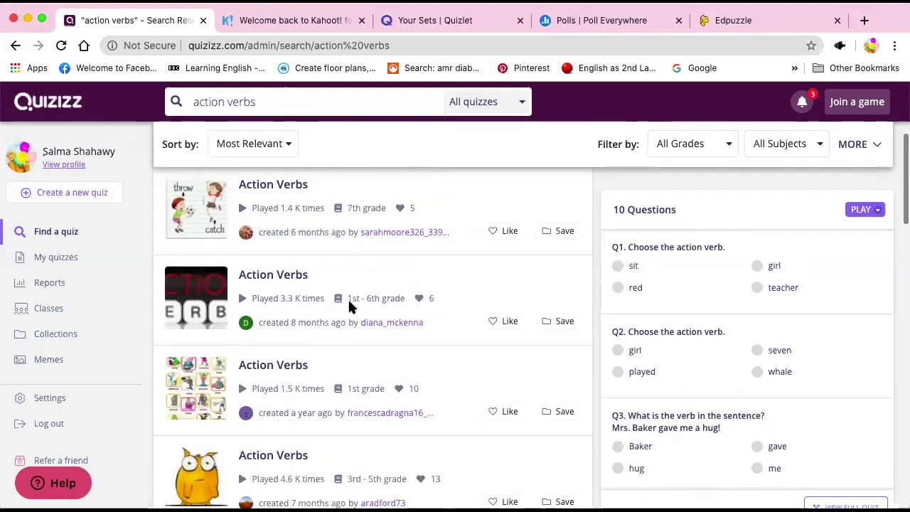
scroll(383, 296, "down", 2)
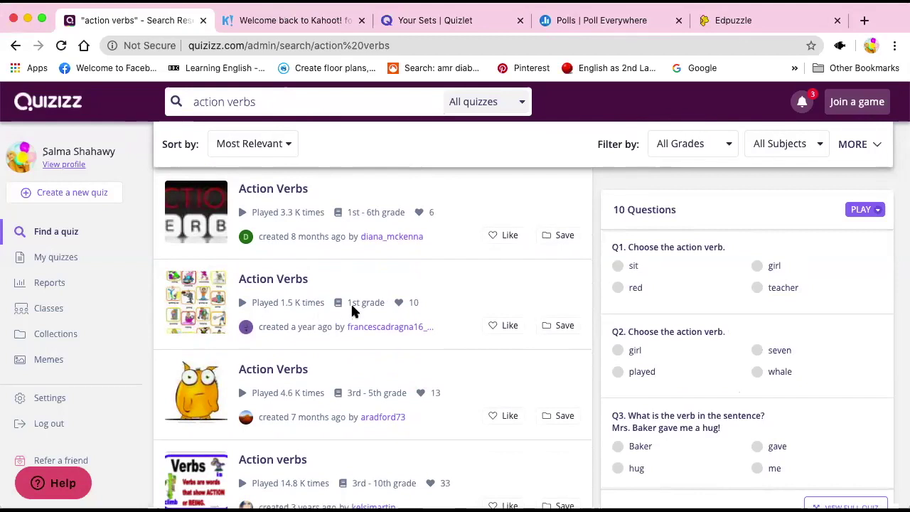
scroll(351, 302, "down", 3)
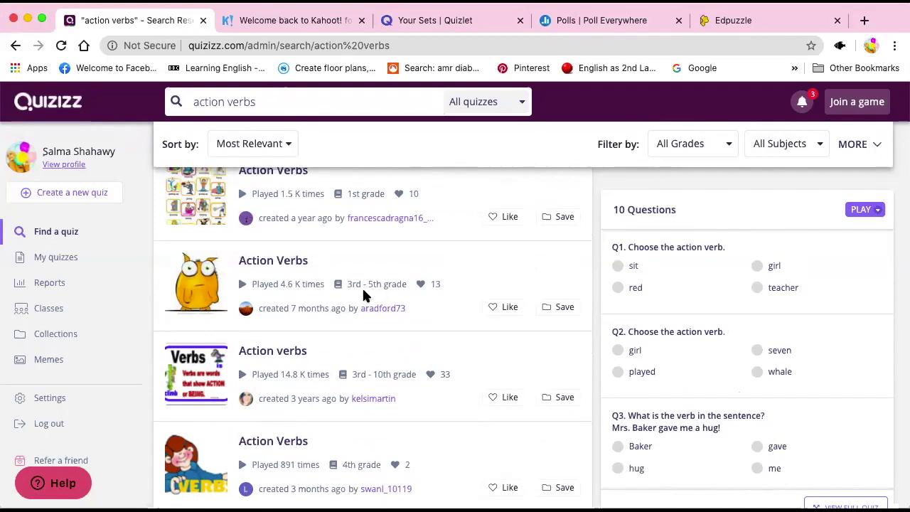
scroll(368, 286, "up", 1)
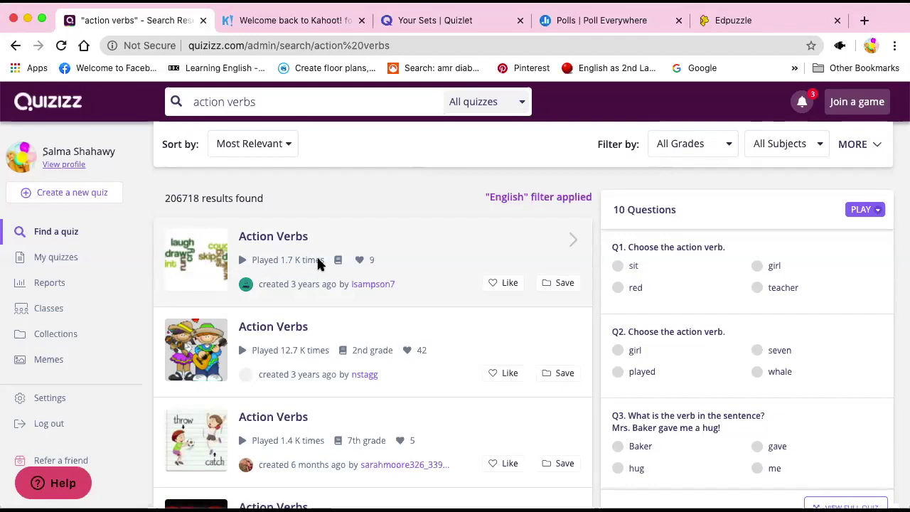
Open the first Action Verbs quiz and host it as a live multiplayer game
left_click(417, 251)
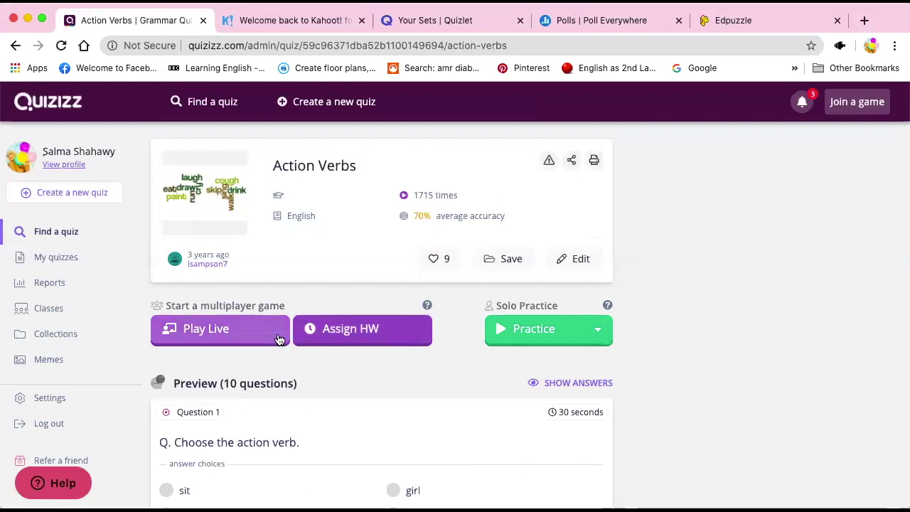
left_click(205, 329)
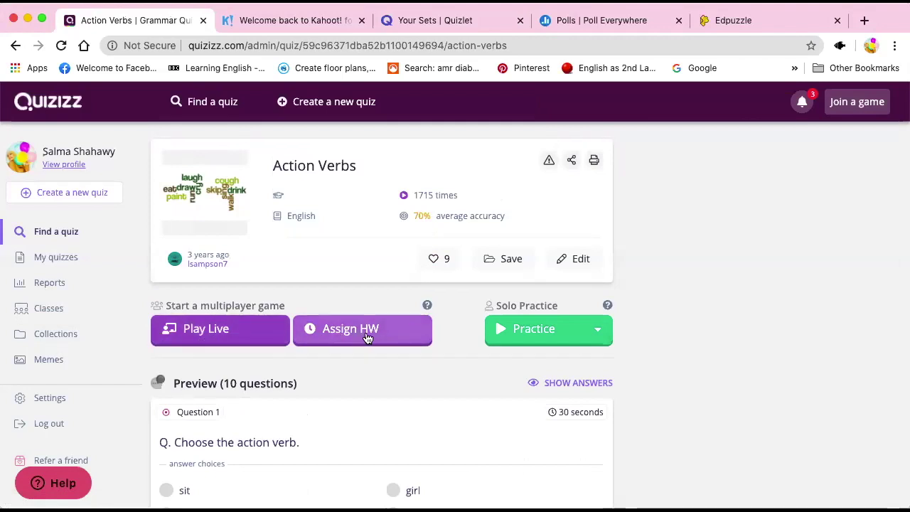
left_click(213, 340)
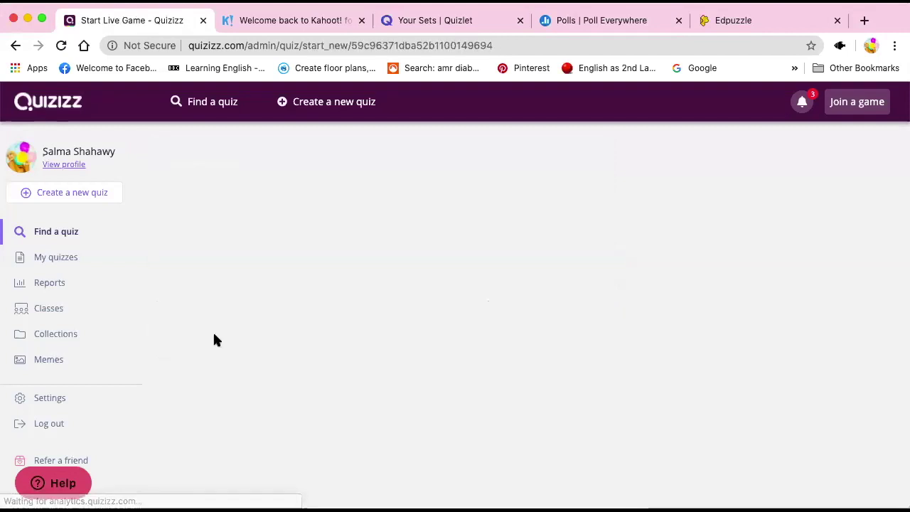
left_click(530, 231)
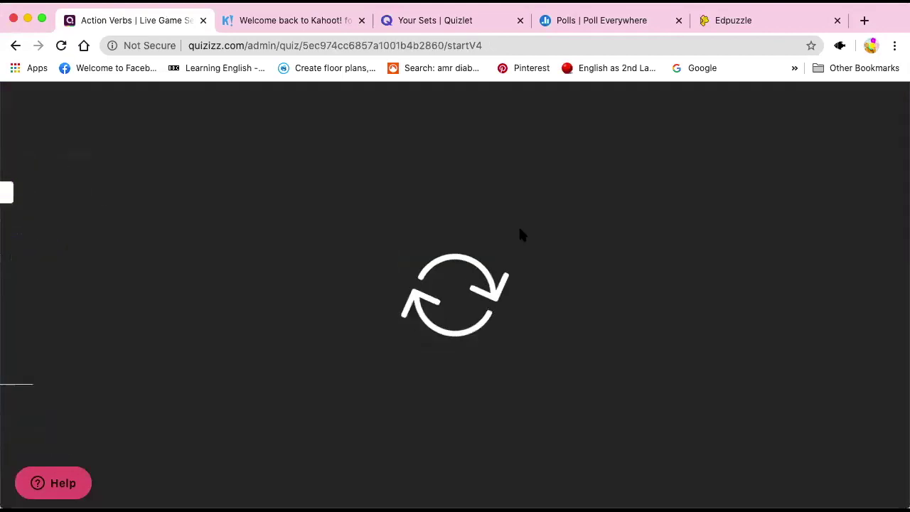
scroll(399, 259, "down", 1)
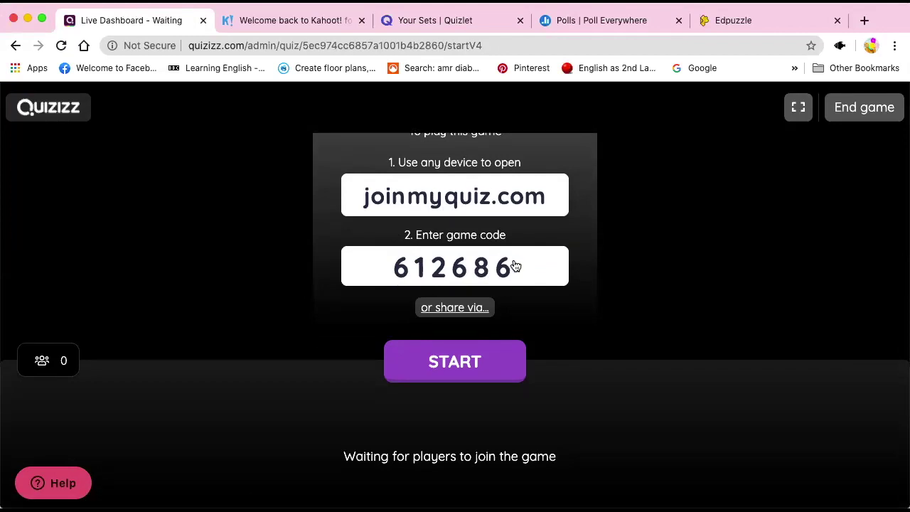
Copy the live game's join link from the sharing options and return to the lobby
left_click(479, 309)
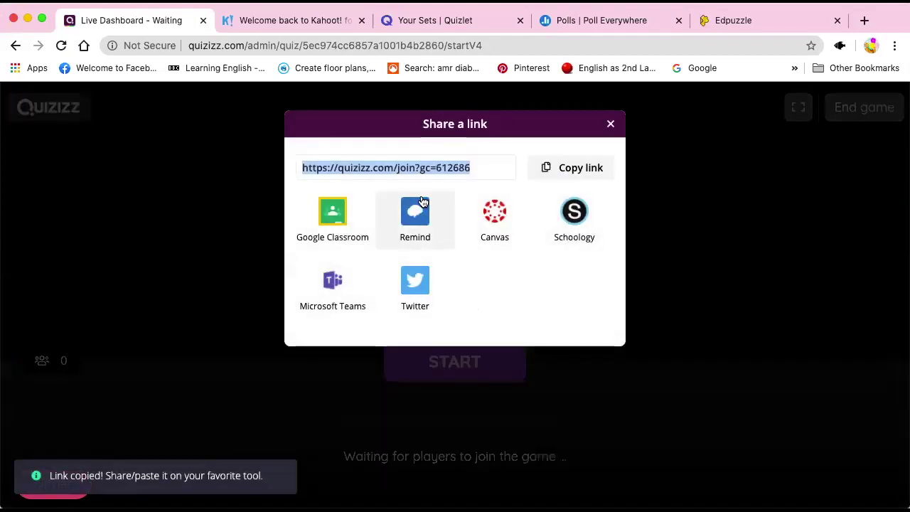
left_click(611, 125)
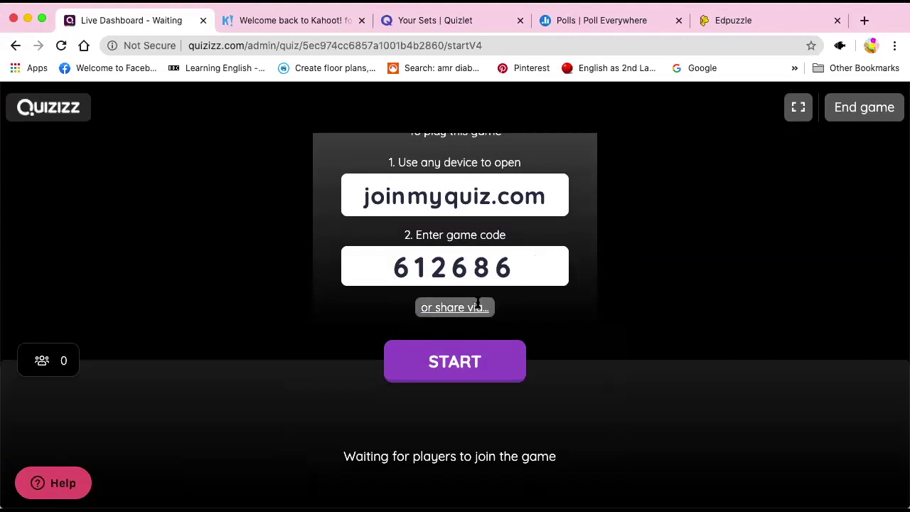
left_click(478, 307)
left_click(548, 173)
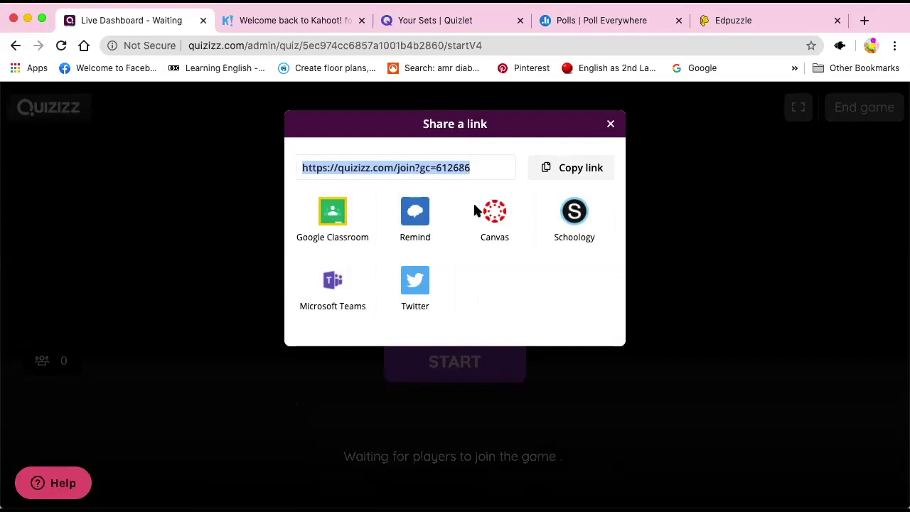
left_click(610, 124)
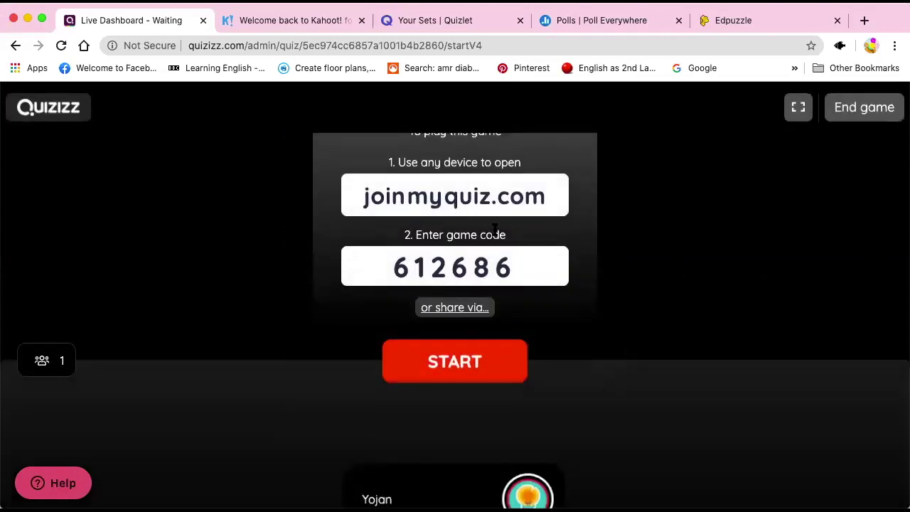
Check the players joining the lobby and start the live game
scroll(585, 422, "up", 2)
scroll(588, 414, "down", 5)
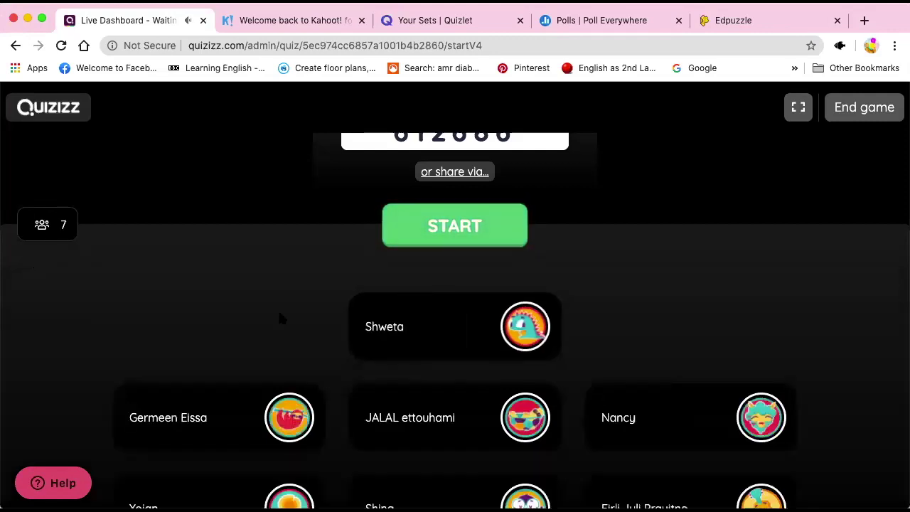
scroll(278, 308, "down", 1)
scroll(280, 315, "down", 1)
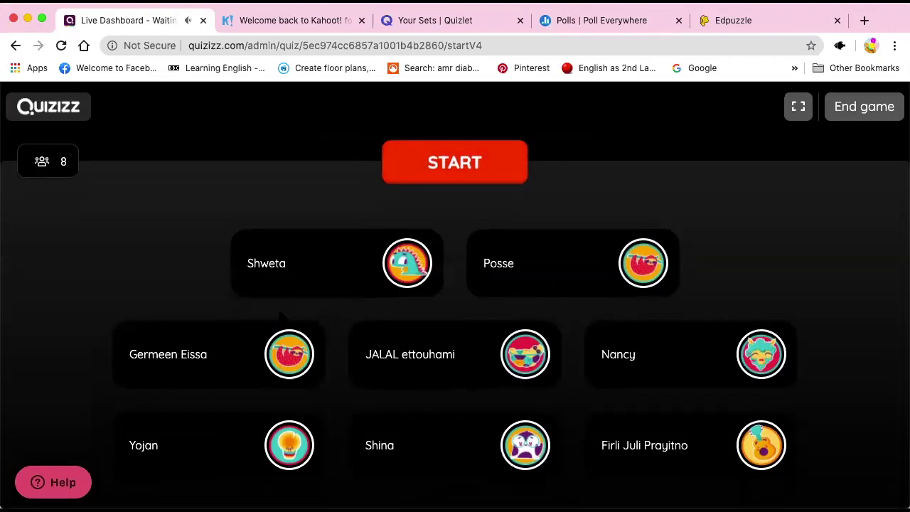
scroll(280, 313, "up", 1)
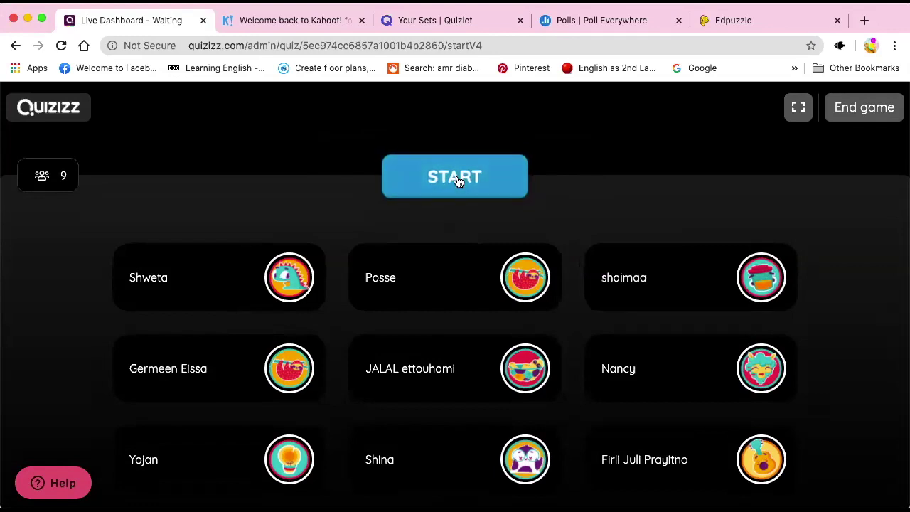
scroll(461, 178, "up", 1)
scroll(460, 187, "up", 1)
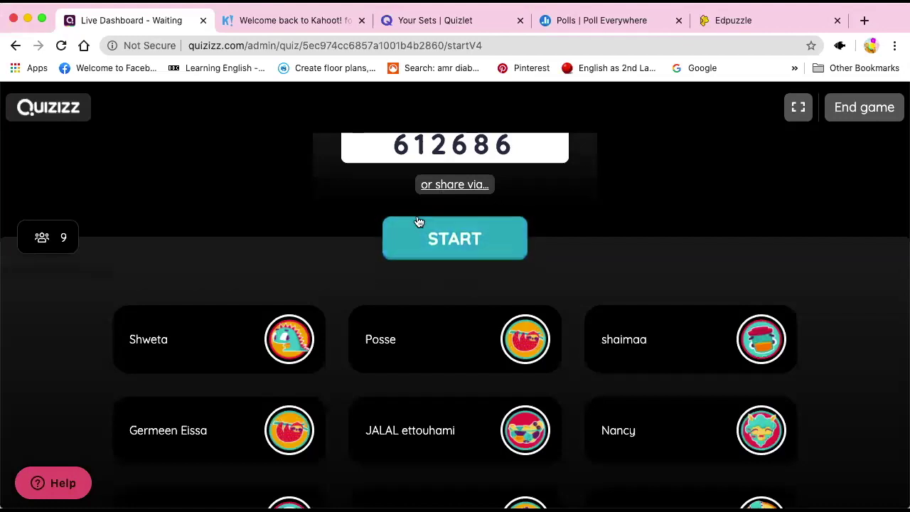
left_click(459, 239)
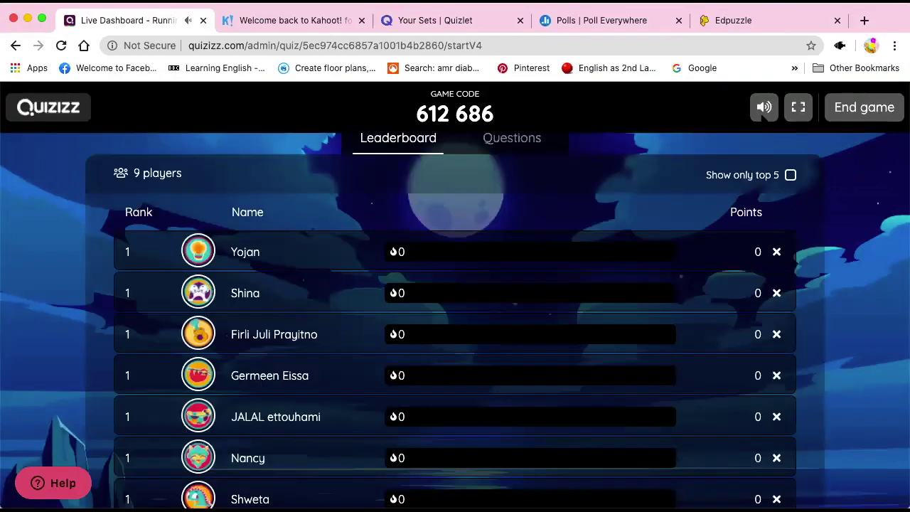
Mute the game's sound and follow the players' ranks and points on the leaderboard
left_click(764, 108)
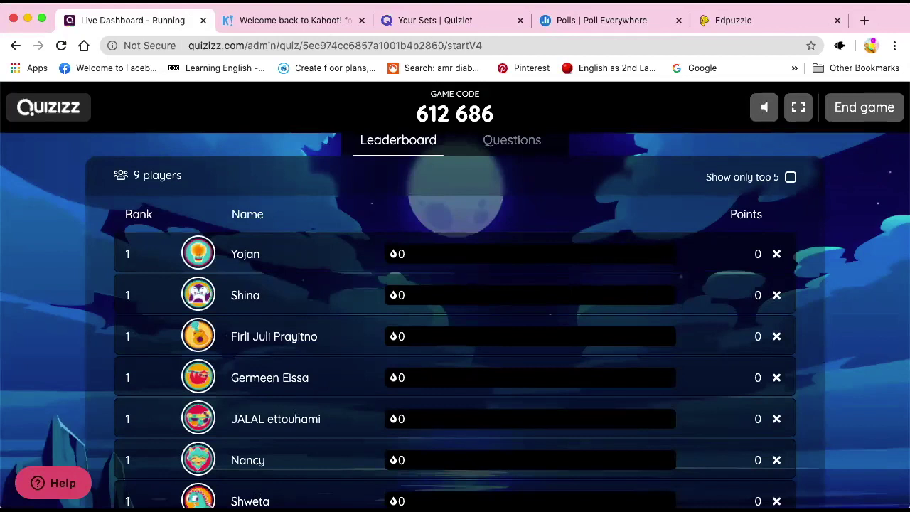
scroll(404, 305, "down", 3)
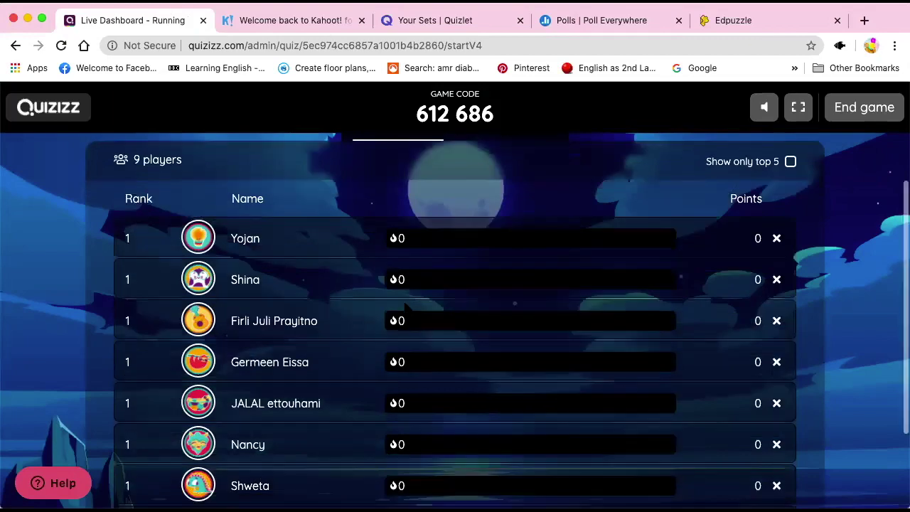
scroll(405, 306, "up", 5)
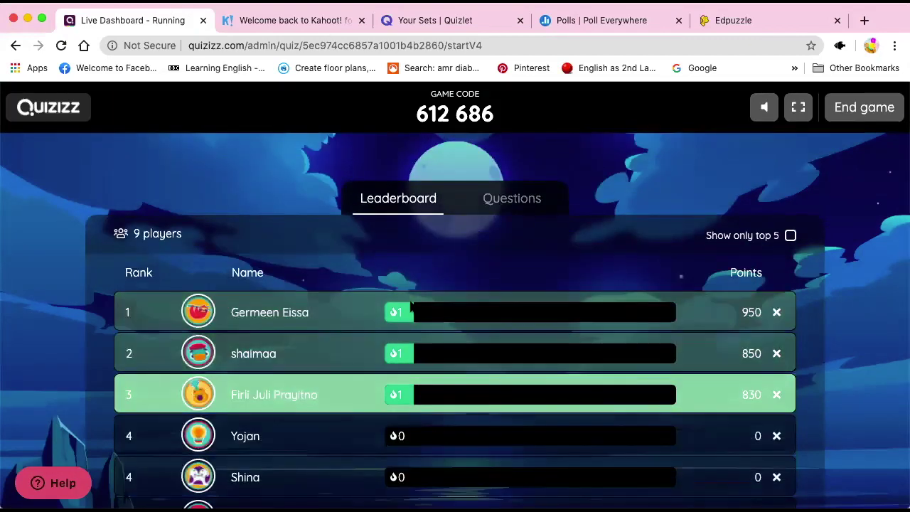
scroll(414, 296, "down", 2)
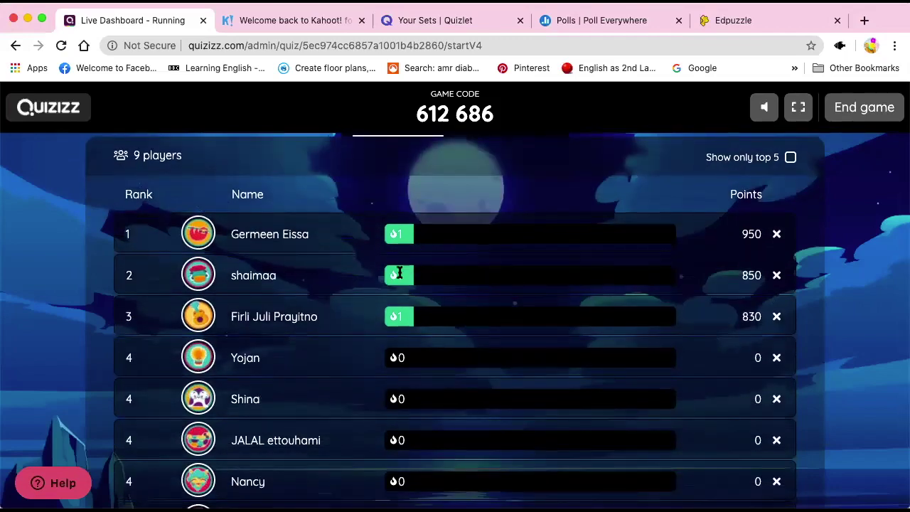
End the live game and review each player's score and answers in the results overview
scroll(405, 270, "down", 1)
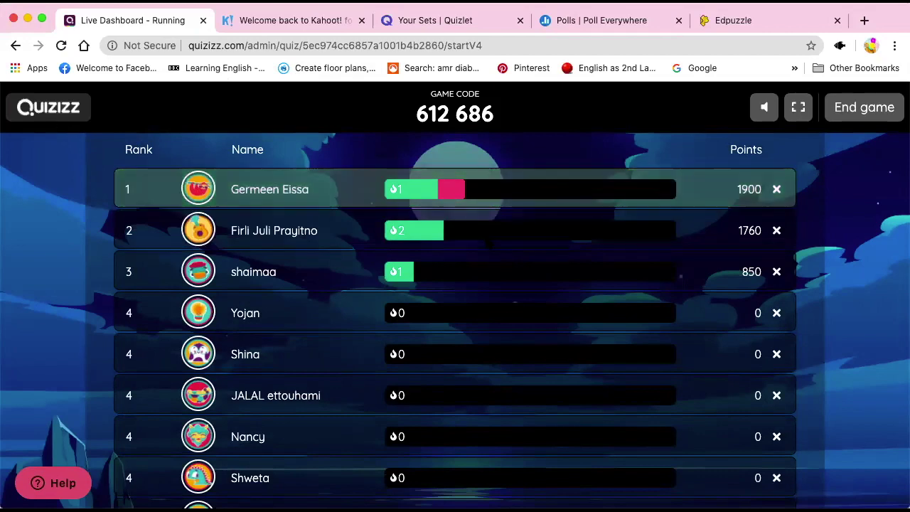
left_click(847, 118)
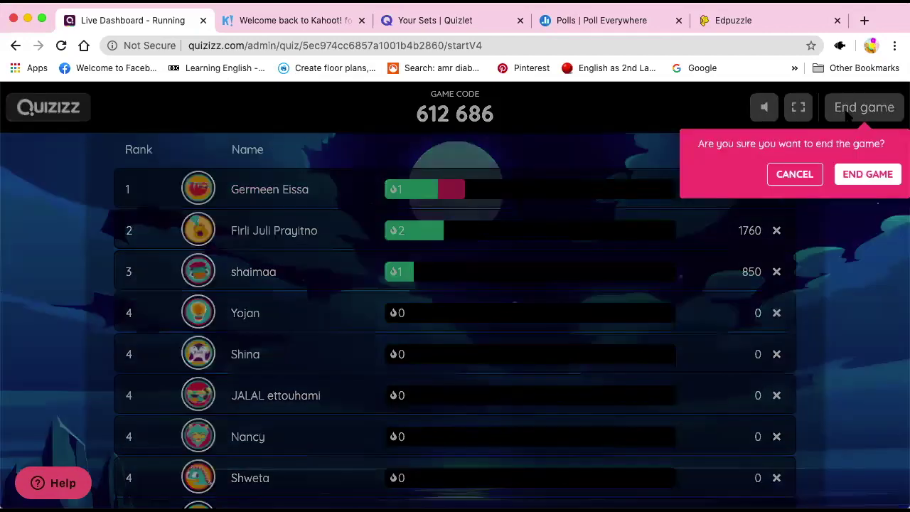
left_click(860, 176)
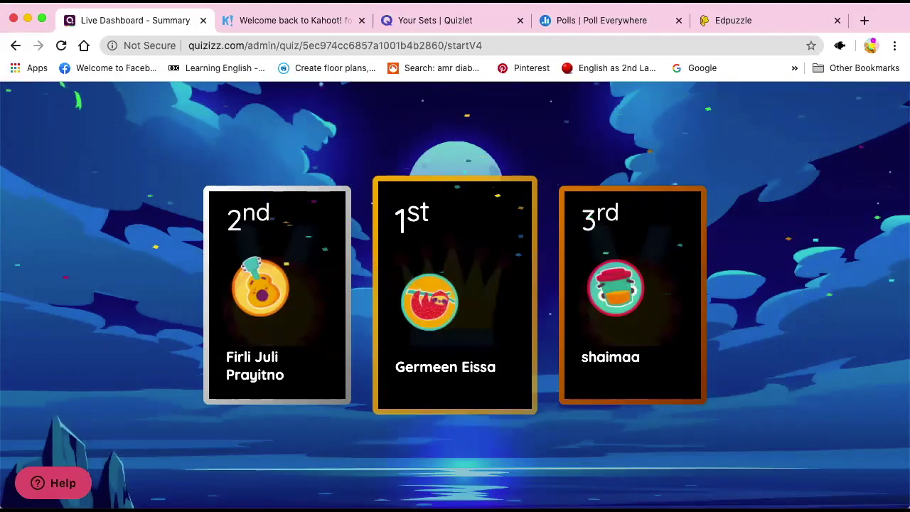
left_click(432, 230)
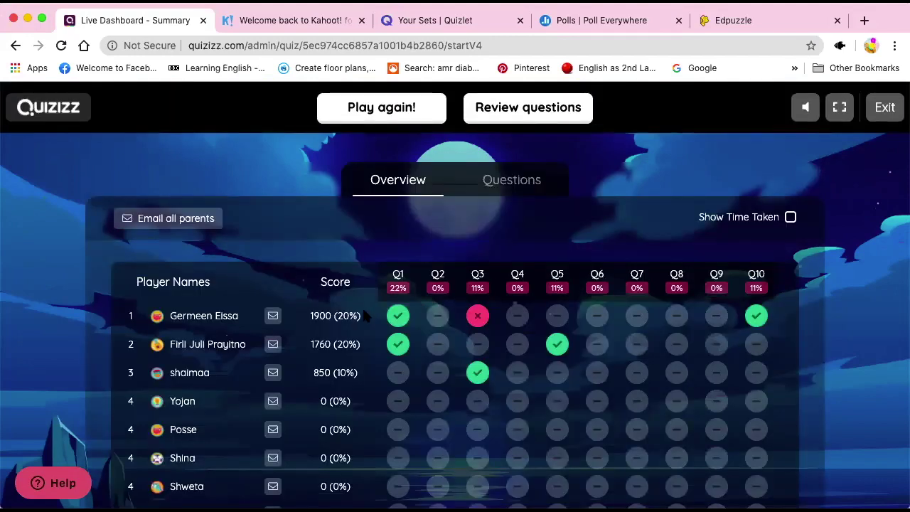
mouse_move(398, 320)
Return to the Action Verbs quiz page and assign the quiz as homework with a May 24th deadline
left_click(12, 47)
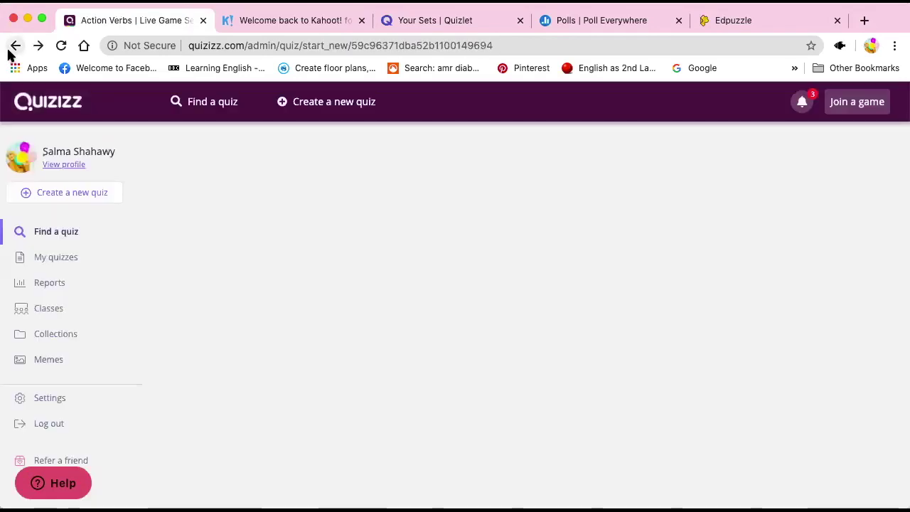
left_click(13, 46)
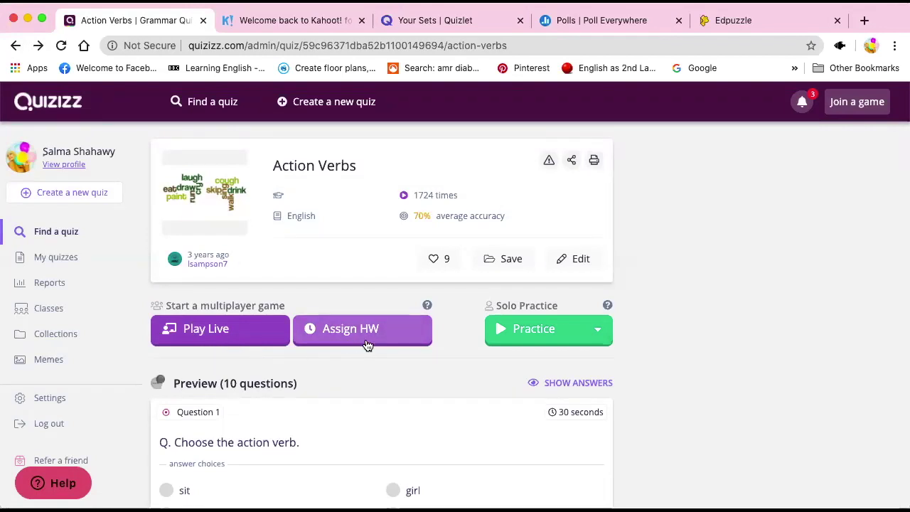
left_click(338, 339)
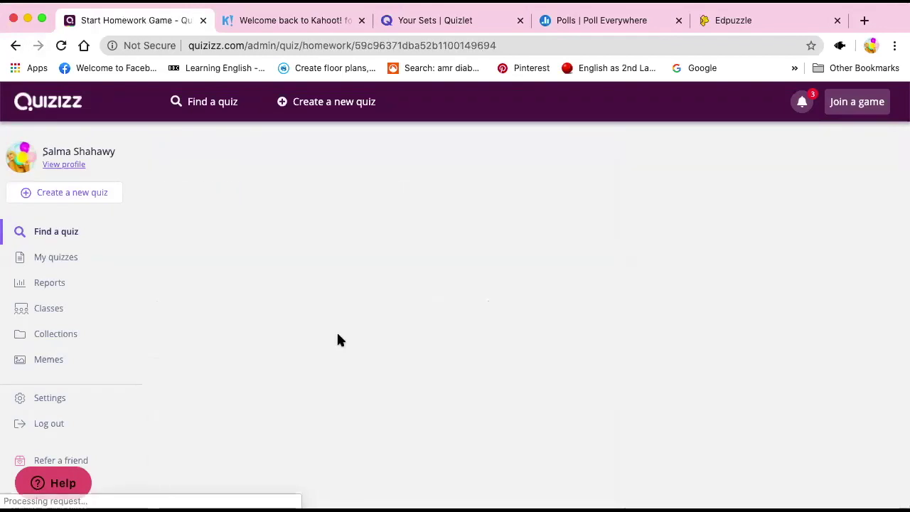
scroll(498, 305, "down", 1)
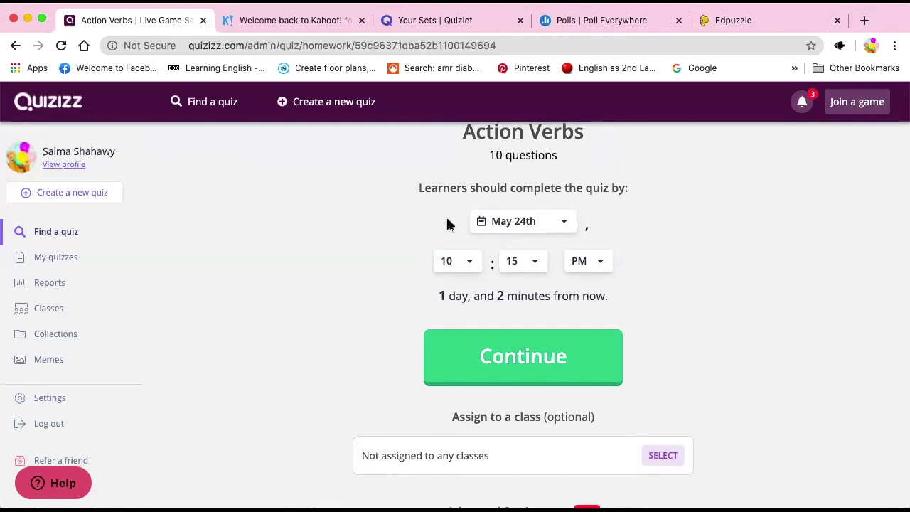
left_click(505, 227)
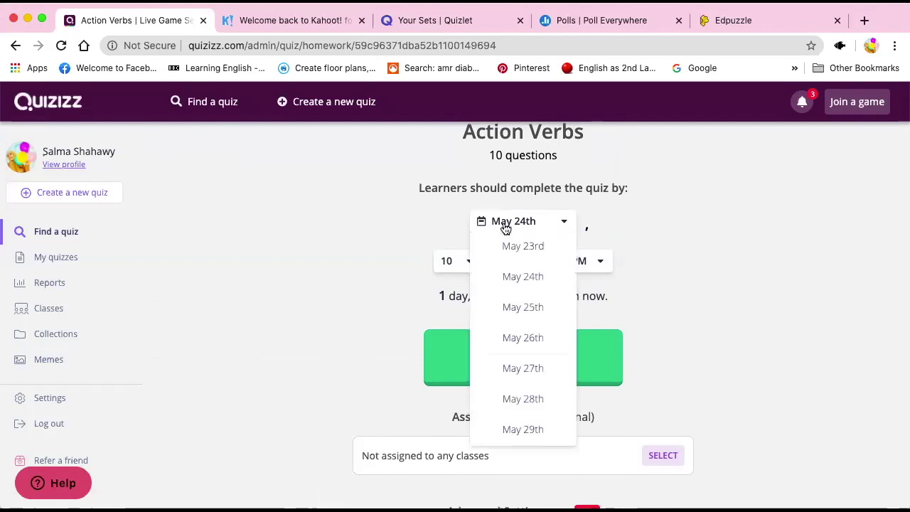
left_click(513, 270)
left_click(517, 340)
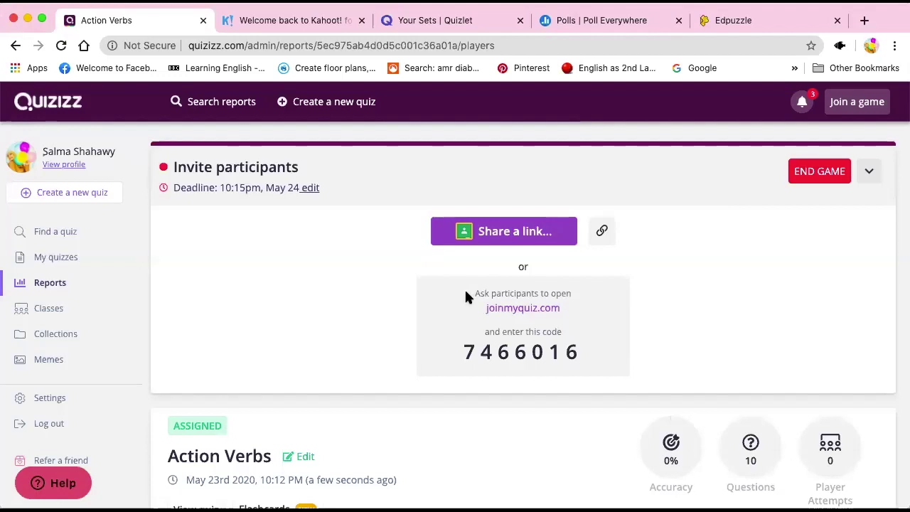
Look over the homework's invitation and report details, and return to the Action Verbs quiz page
scroll(460, 302, "up", 1)
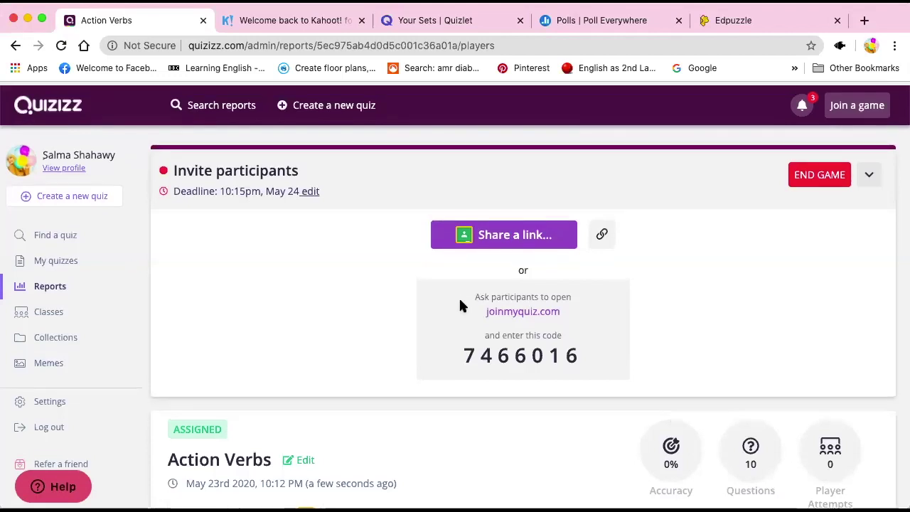
scroll(459, 296, "down", 3)
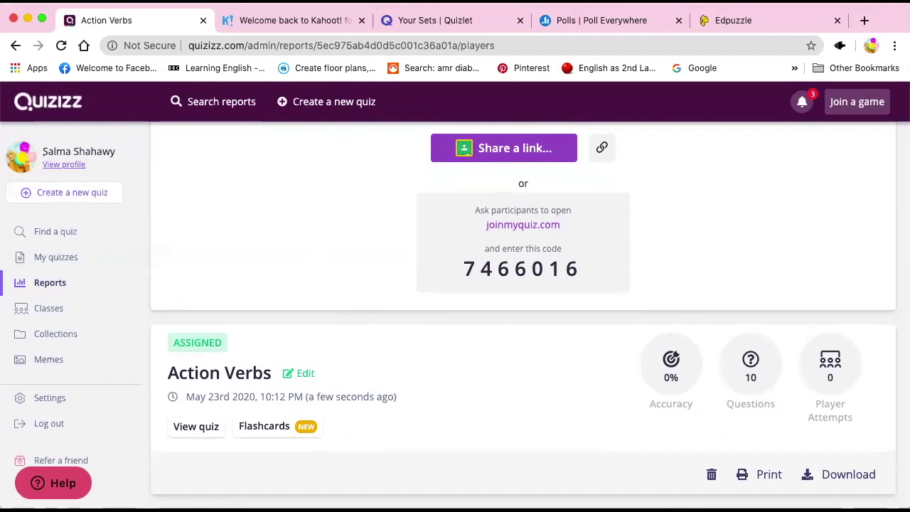
left_click(15, 45)
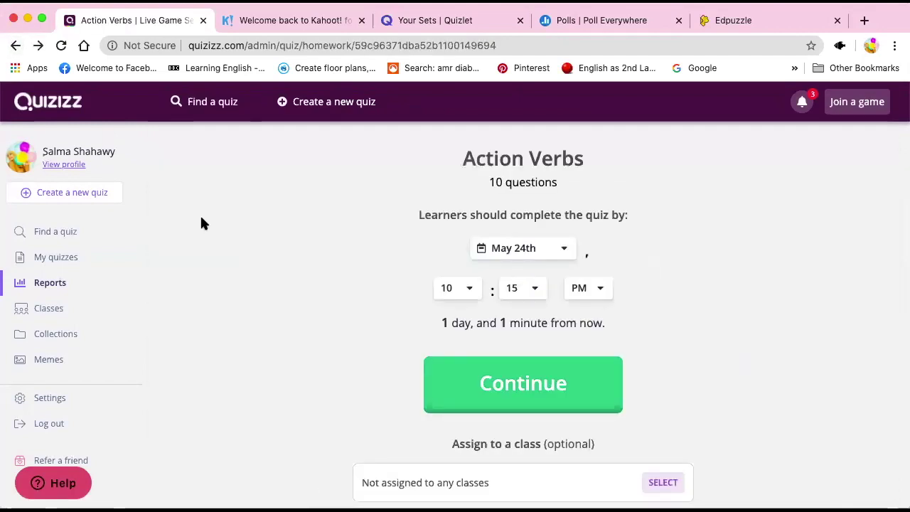
left_click(16, 45)
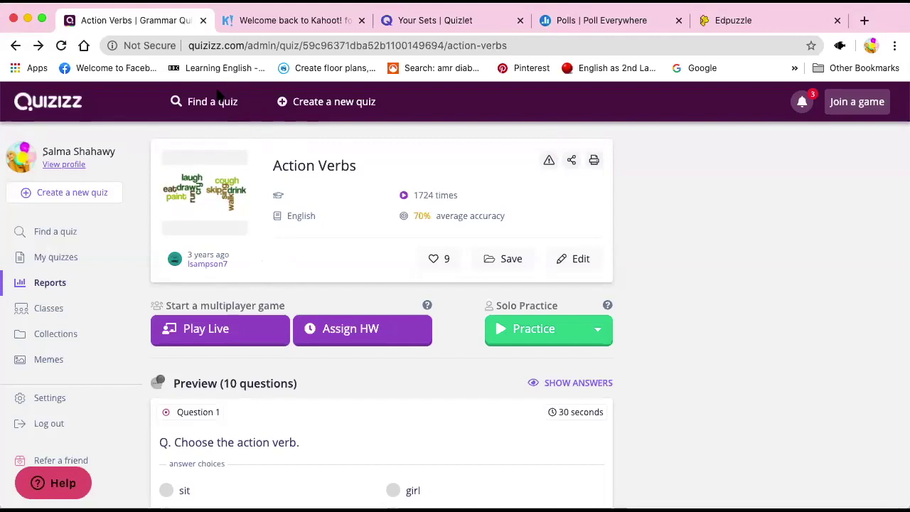
Create a new quiz named "Action Verbs" with English as its subject
left_click(60, 192)
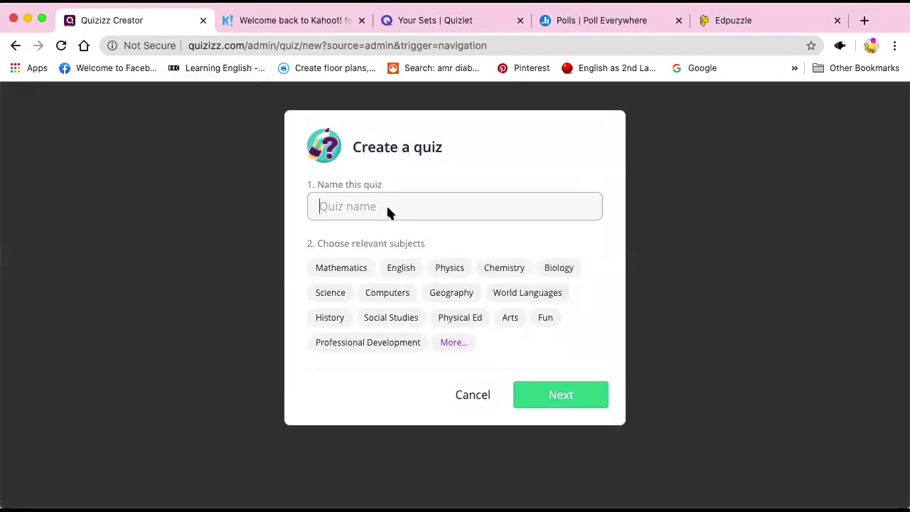
left_click(387, 207)
type("Action ")
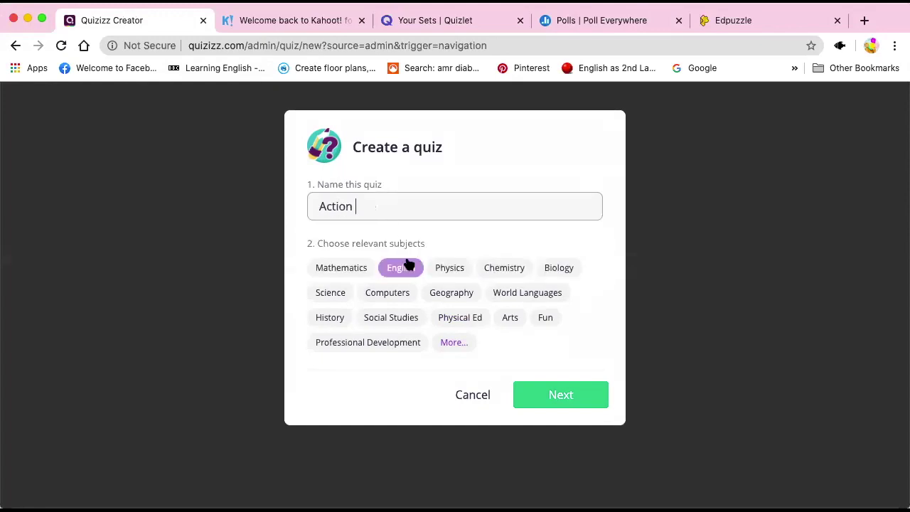
type("Verbs")
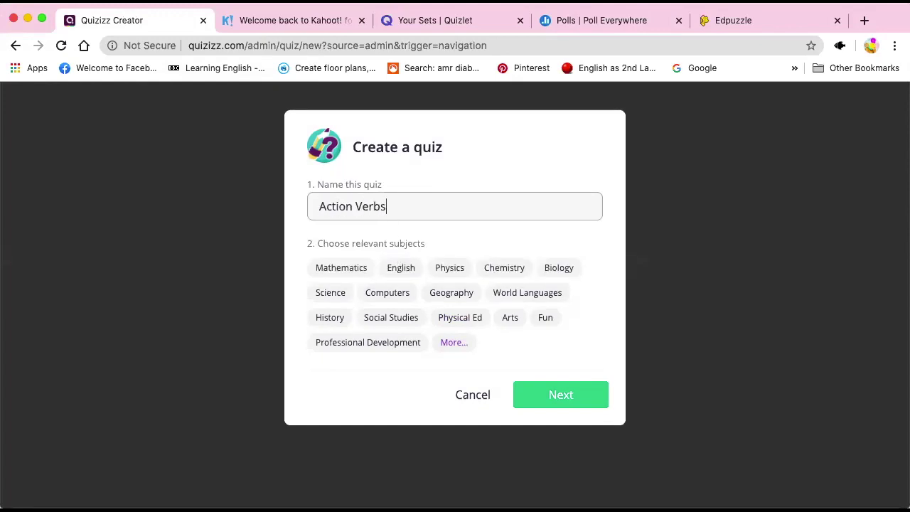
left_click(403, 293)
left_click(402, 270)
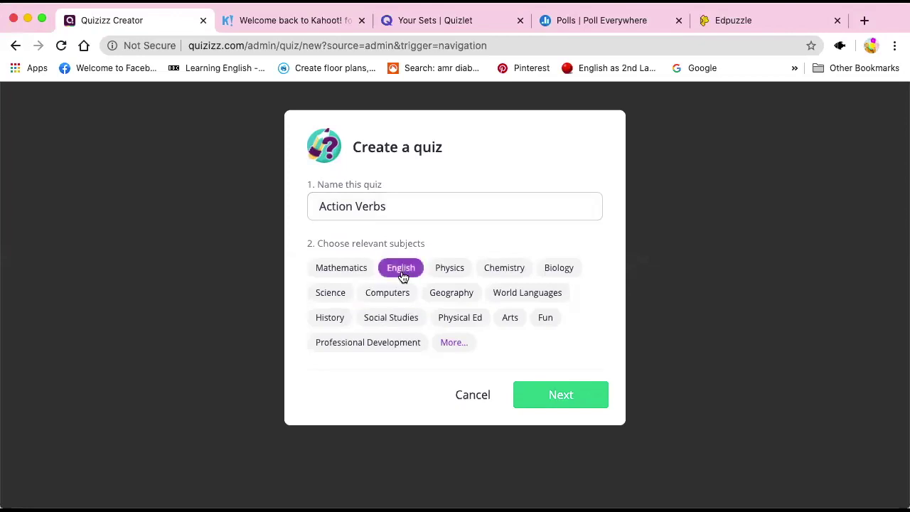
left_click(541, 387)
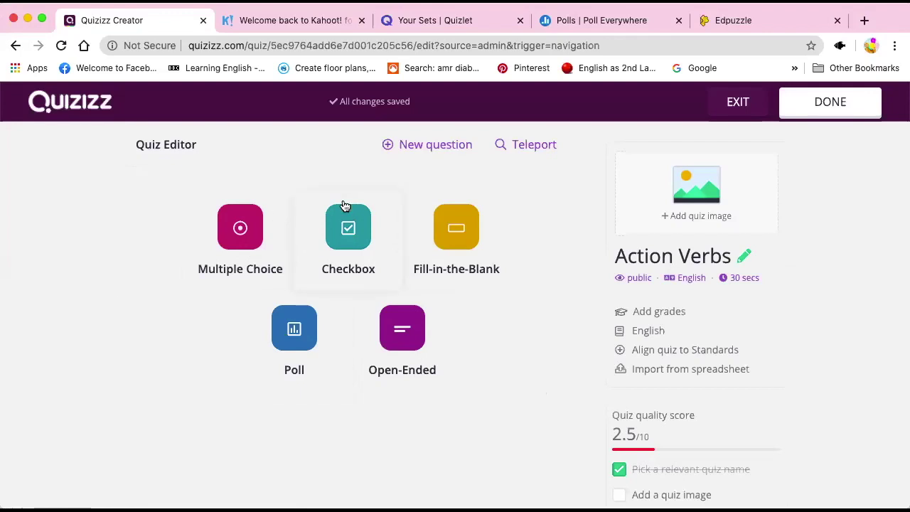
Review the available question types in the quiz editor and open a new multiple-choice question
scroll(315, 335, "down", 5)
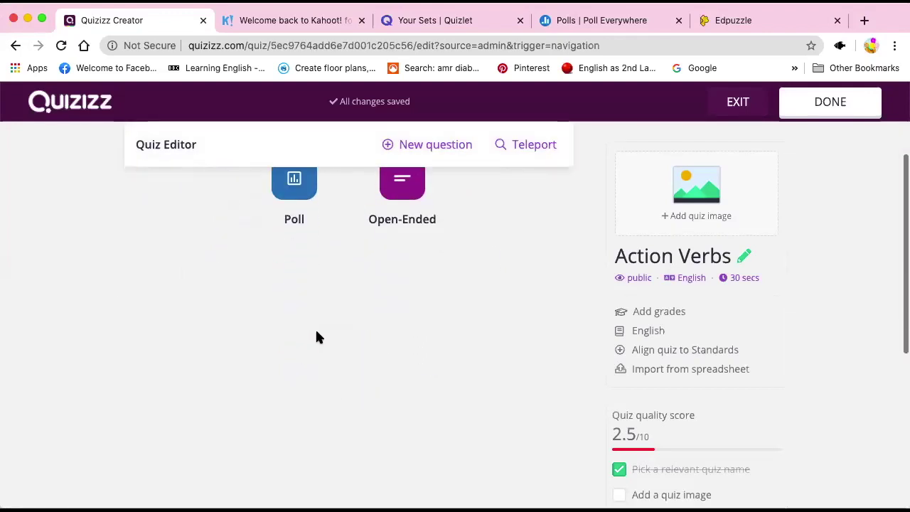
scroll(319, 335, "up", 3)
scroll(301, 292, "up", 2)
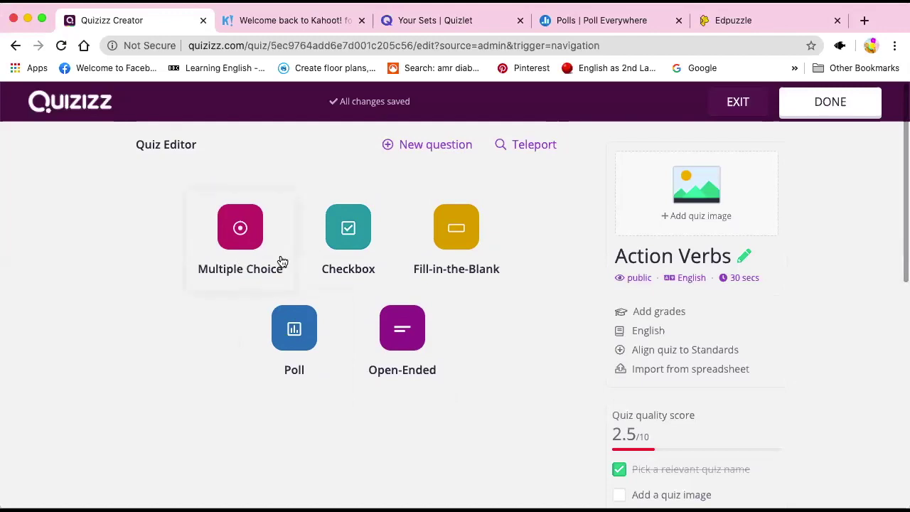
left_click(239, 254)
scroll(239, 248, "down", 4)
scroll(239, 249, "up", 4)
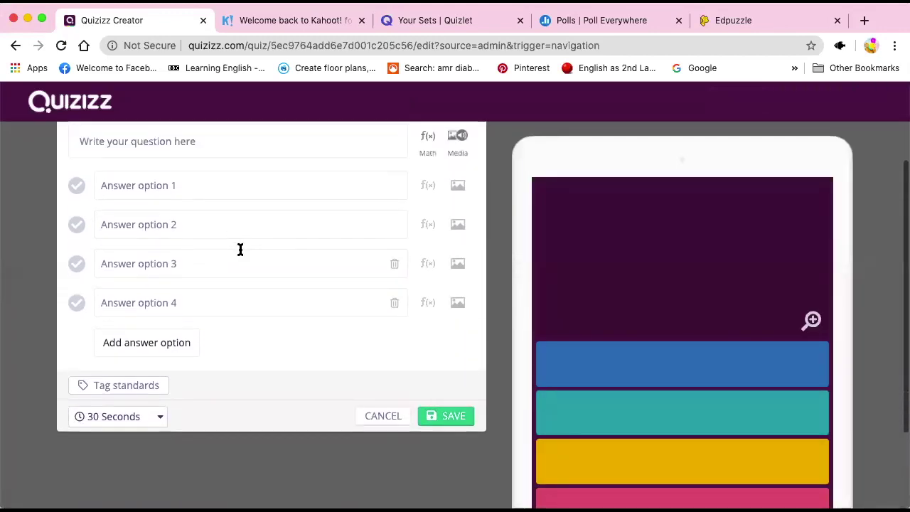
Examine the multiple-choice question form, including its question text, answer options, standards tag and time limit
left_click(157, 203)
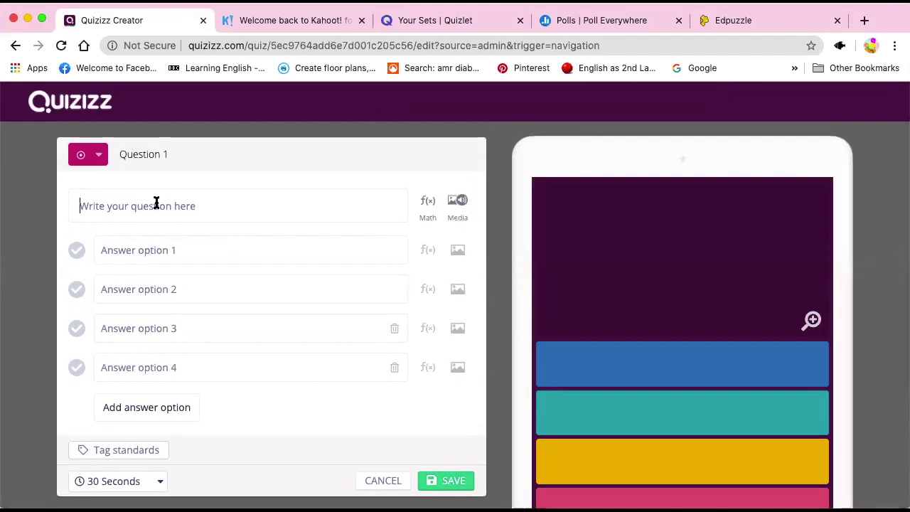
left_click(170, 249)
left_click(160, 277)
scroll(161, 277, "up", 2)
right_click(185, 259)
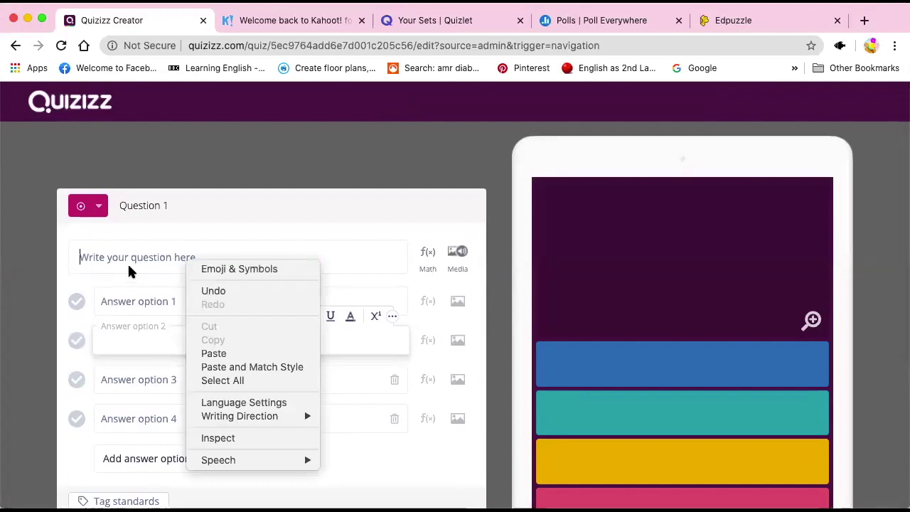
left_click(221, 239)
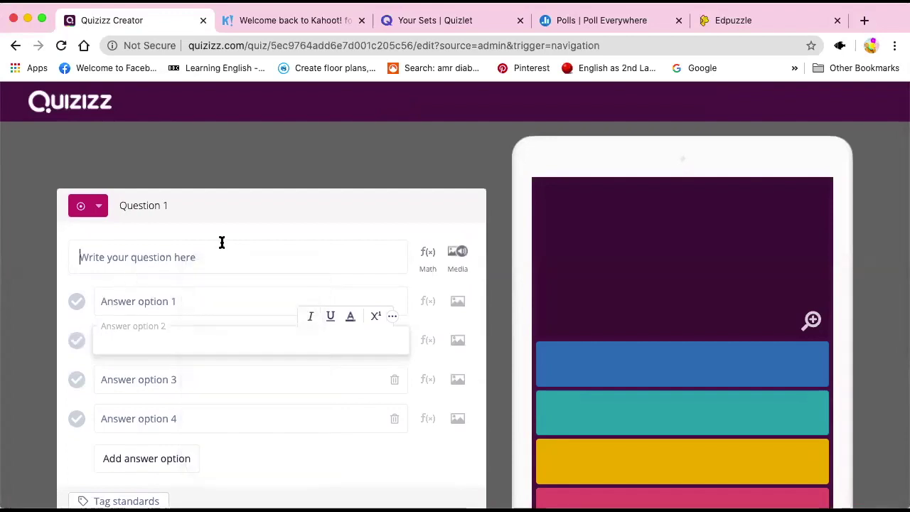
scroll(222, 243, "down", 5)
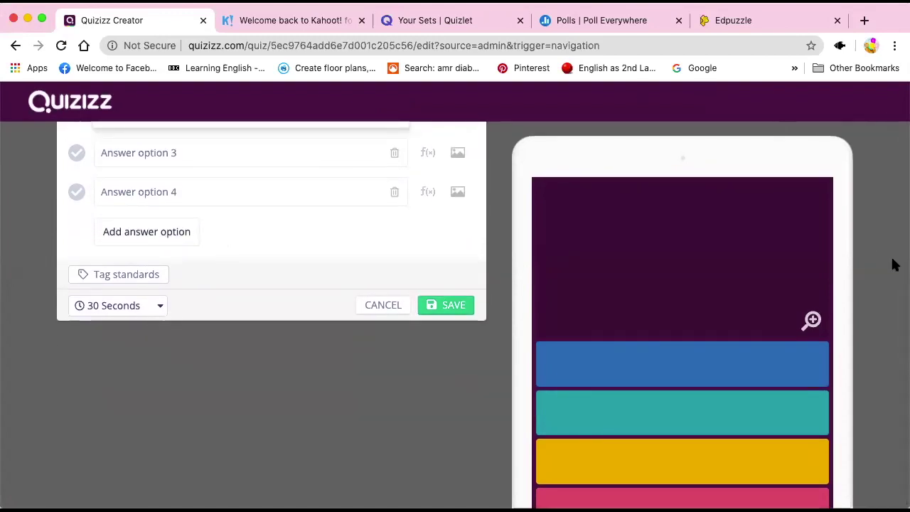
scroll(725, 334, "down", 1)
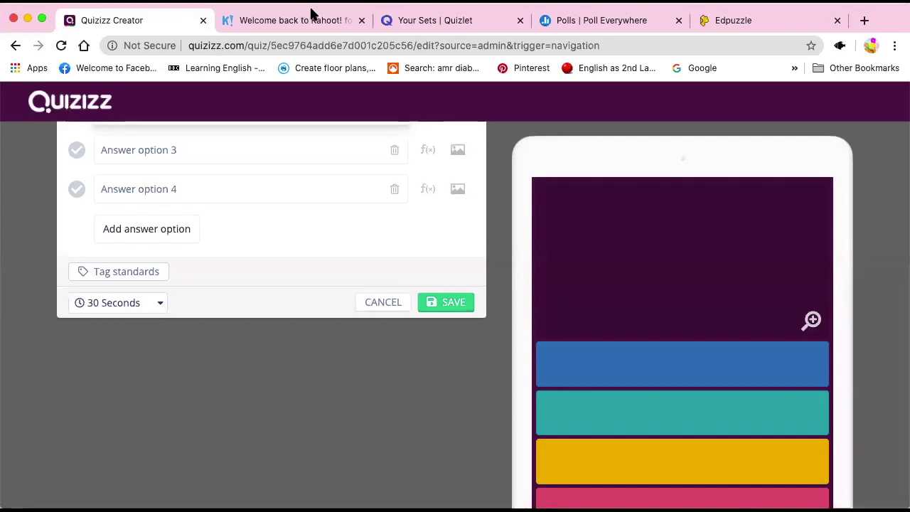
Close the Quizizz page without saving the open question and go to the Kahoot! home page
left_click(203, 21)
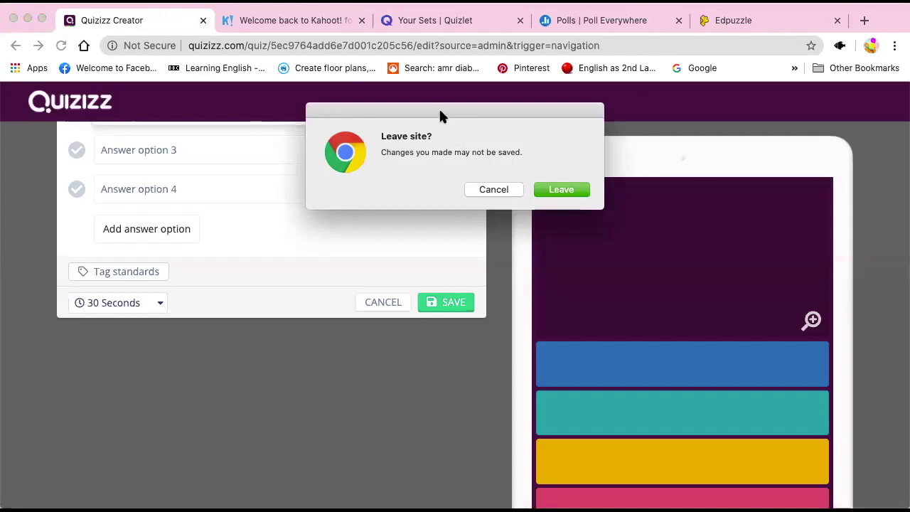
left_click(585, 189)
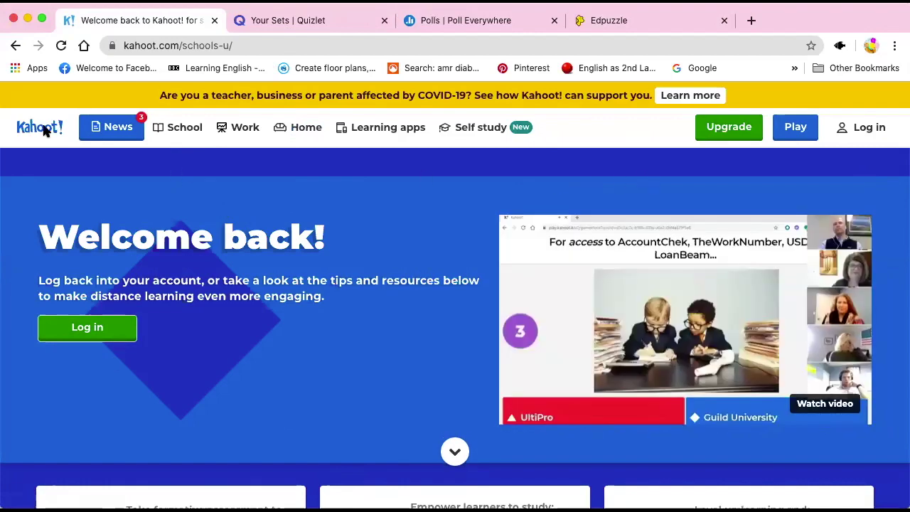
left_click(35, 136)
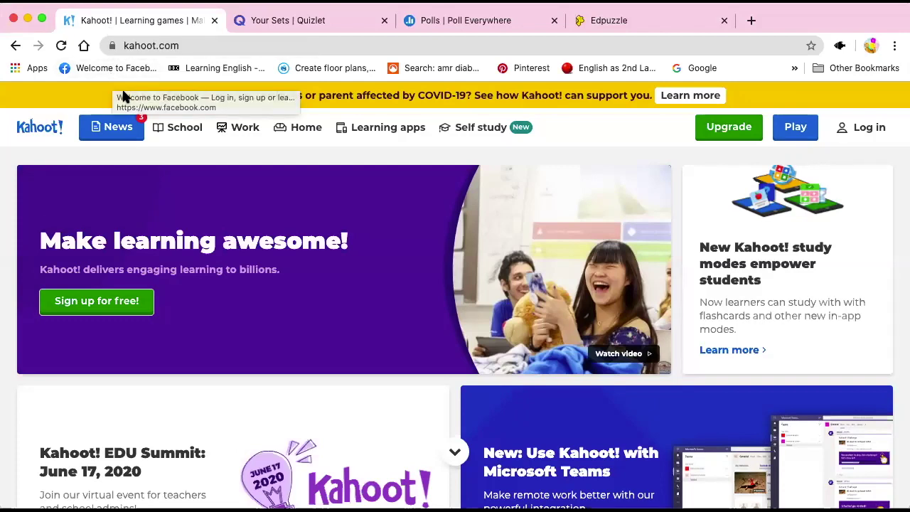
mouse_move(152, 148)
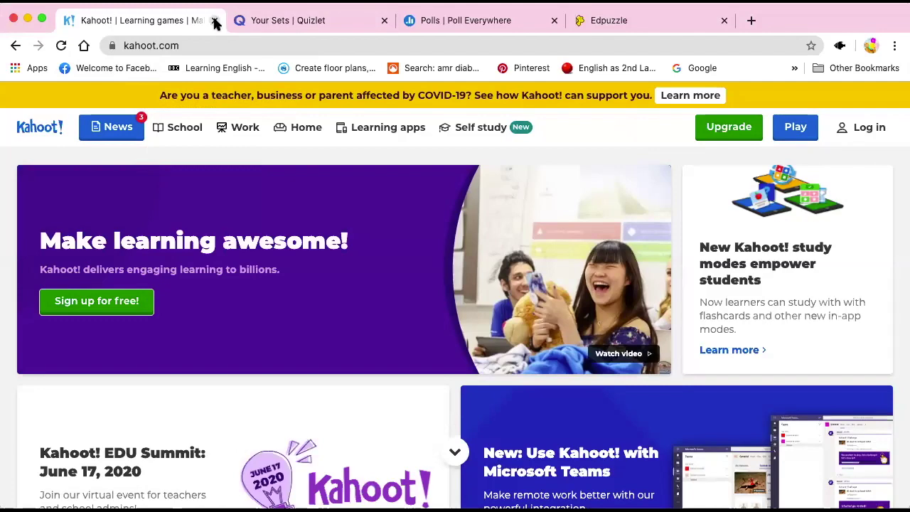
Switch to Poll Everywhere and start a new activity of the word cloud type
left_click(435, 22)
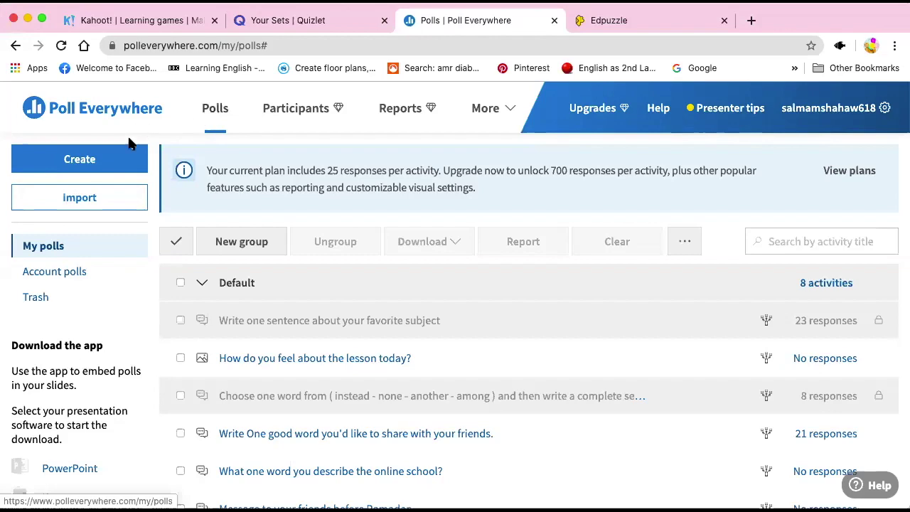
left_click(112, 160)
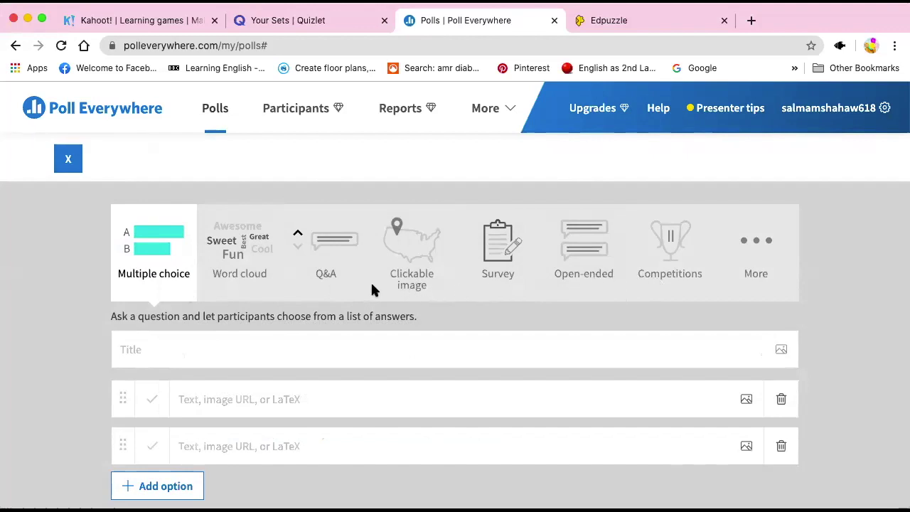
scroll(181, 269, "down", 1)
scroll(184, 279, "up", 1)
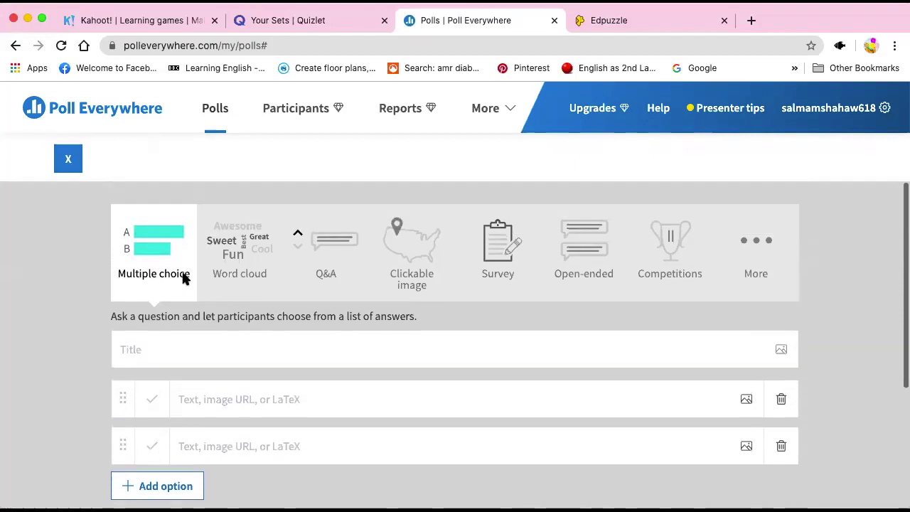
left_click(234, 260)
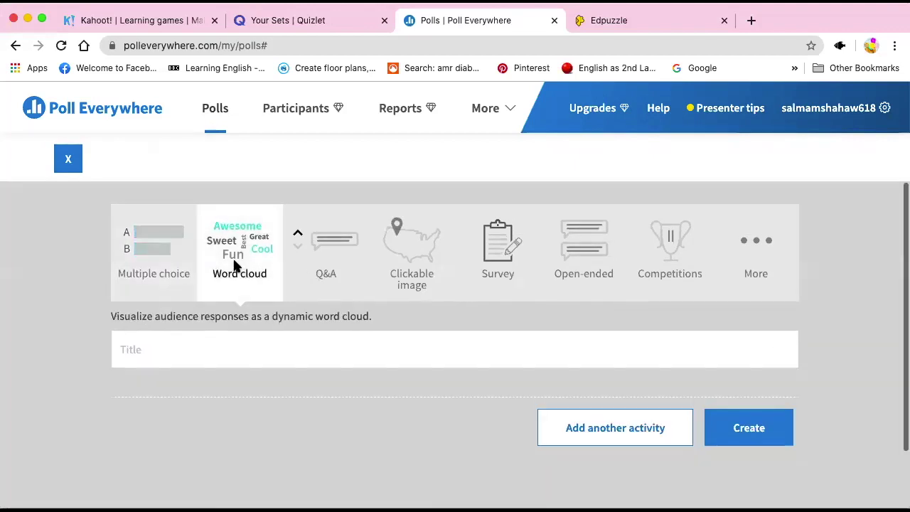
Create the word cloud with the title "Teach Outside The Box" and activate it for responses
left_click(300, 354)
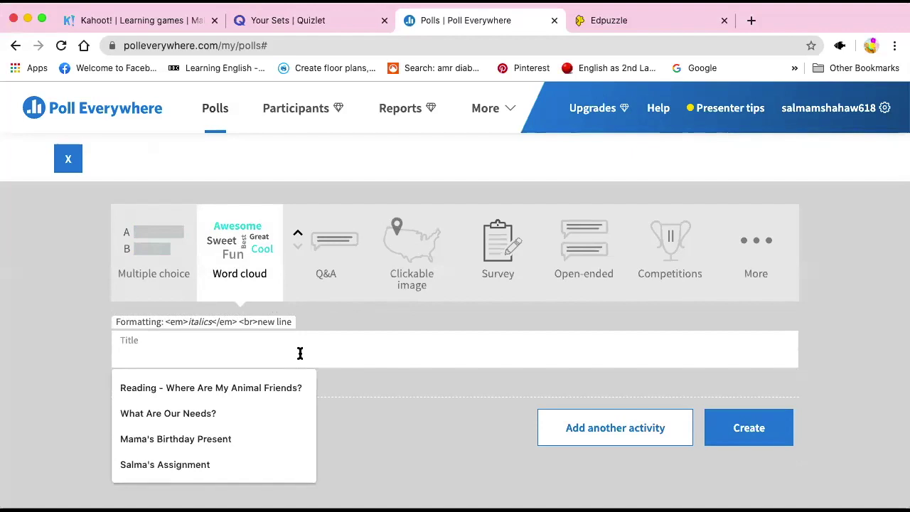
type("Te")
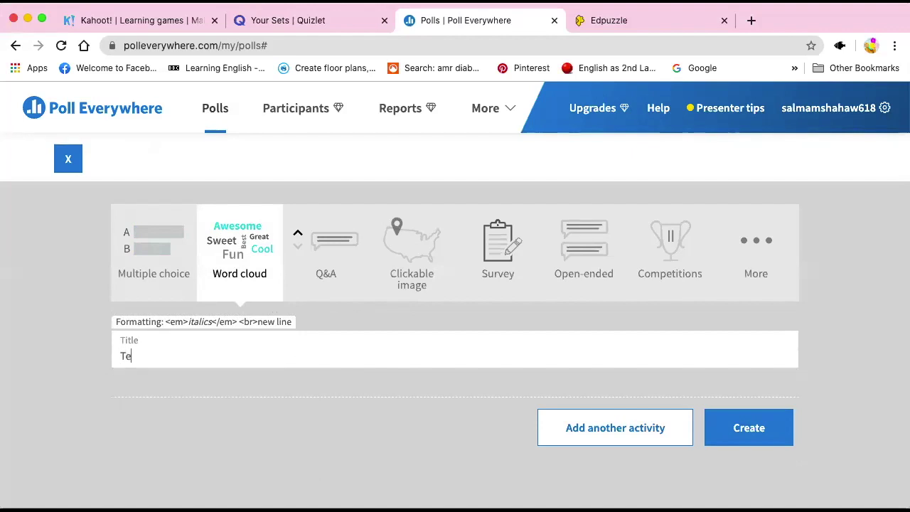
type("ach Outside")
key("BackSpace")
key("BackSpace")
key("BackSpace")
key("BackSpace")
type("side Theh")
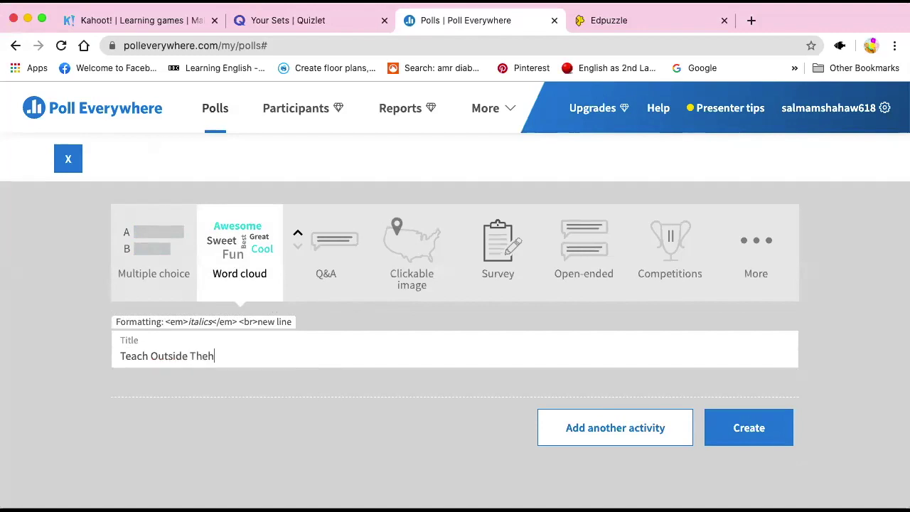
key("BackSpace")
type(" Box")
left_click(757, 429)
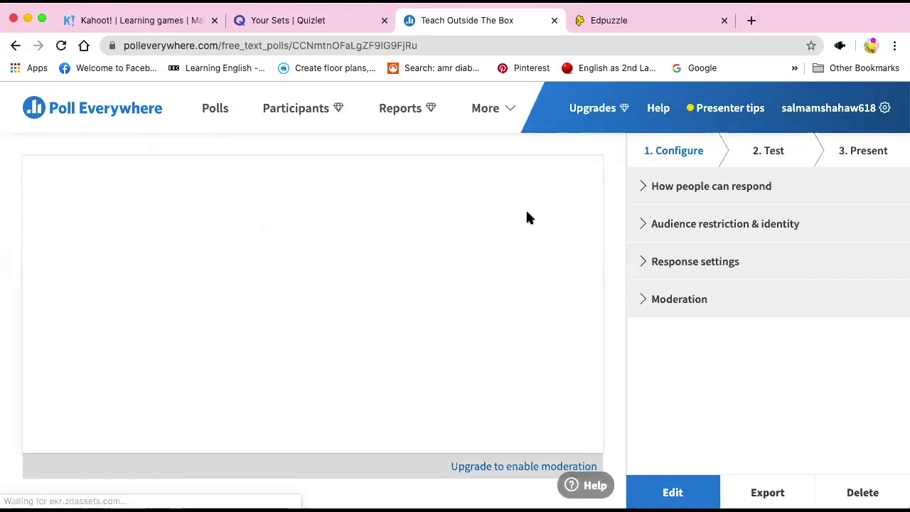
mouse_move(418, 294)
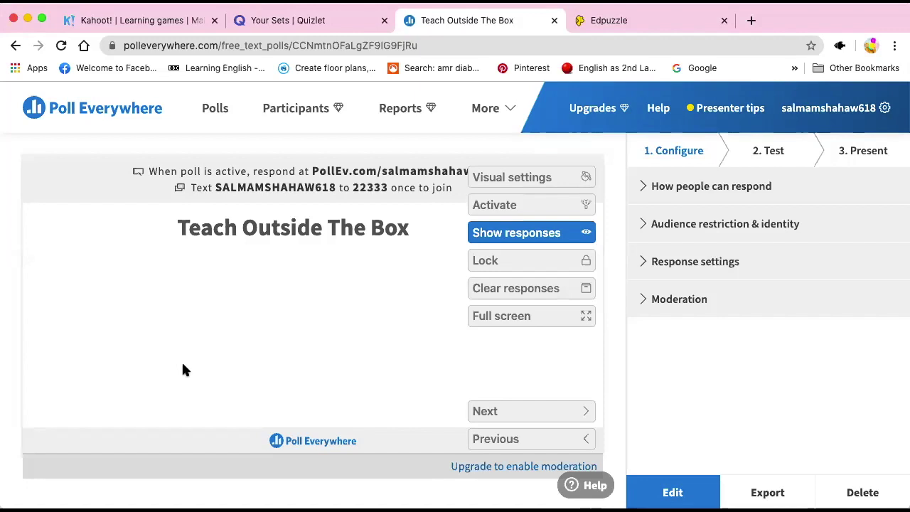
left_click(554, 206)
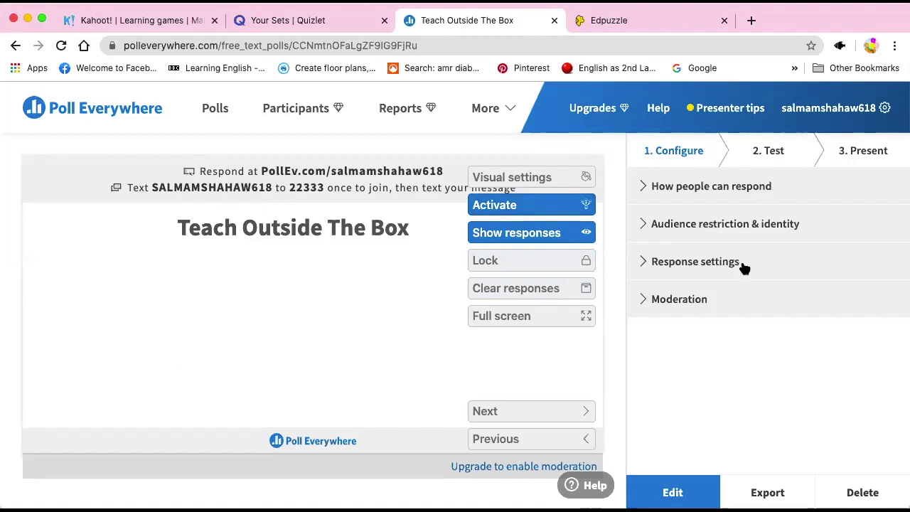
Copy the word cloud poll's shareable response link for people on the web and display the poll in full screen
left_click(777, 154)
left_click(857, 153)
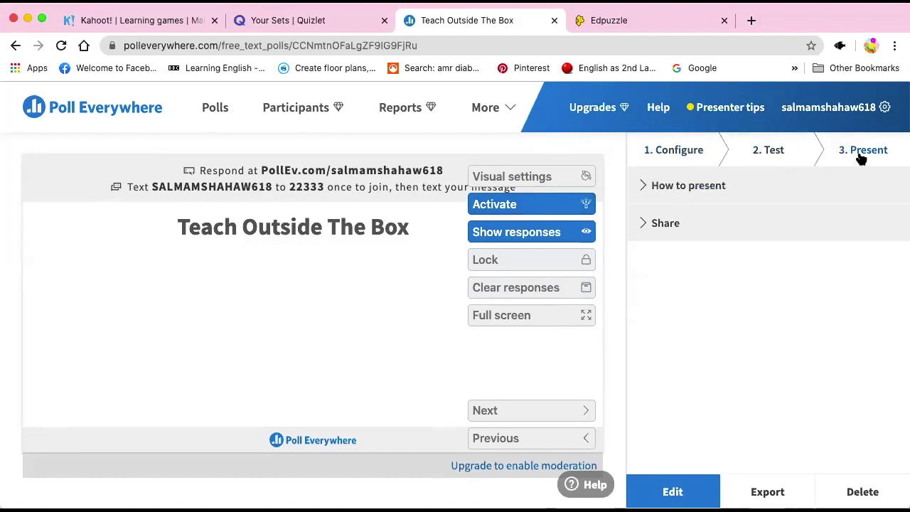
left_click(657, 226)
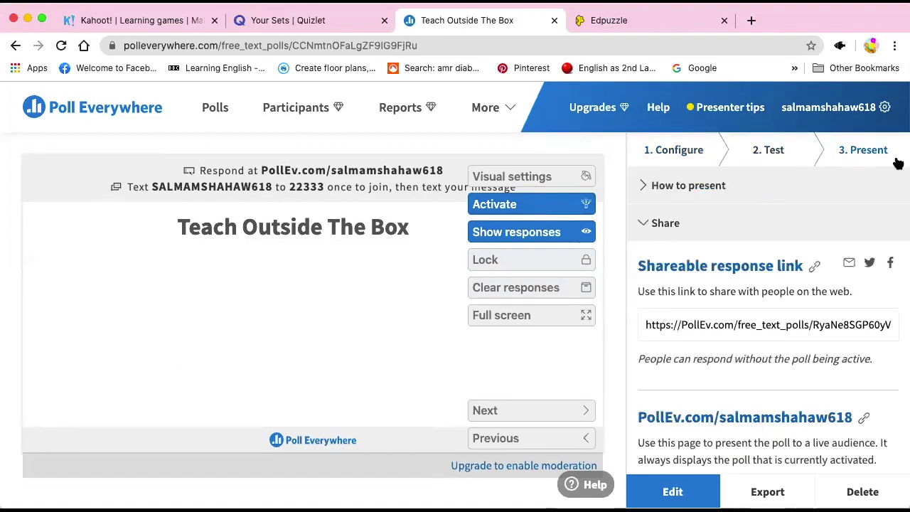
scroll(736, 320, "down", 1)
left_click(737, 320)
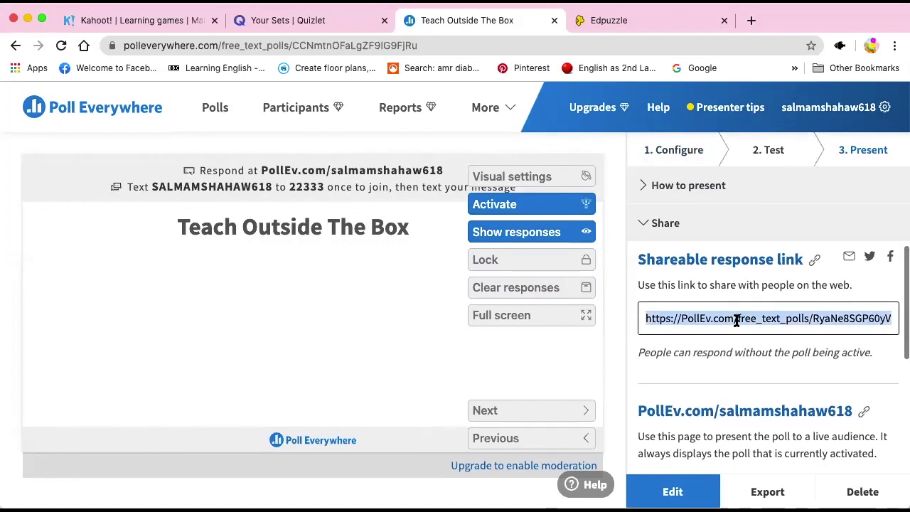
right_click(737, 320)
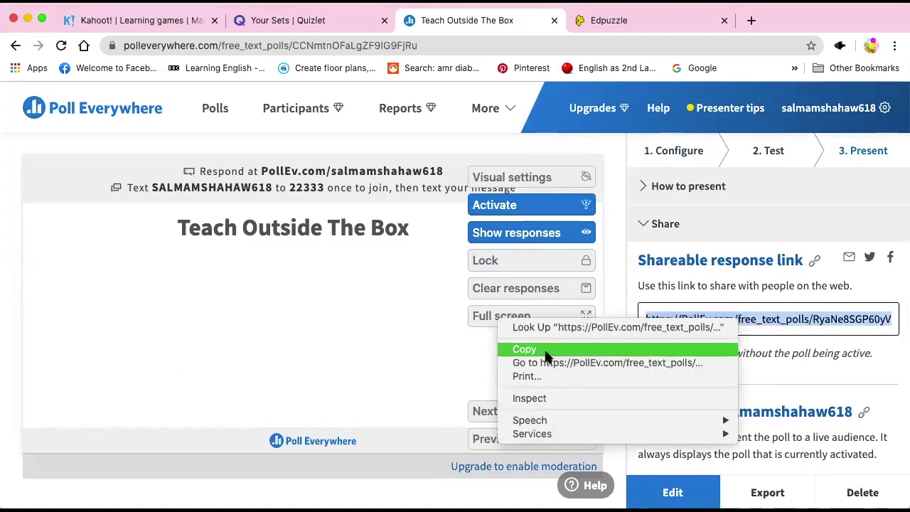
left_click(509, 349)
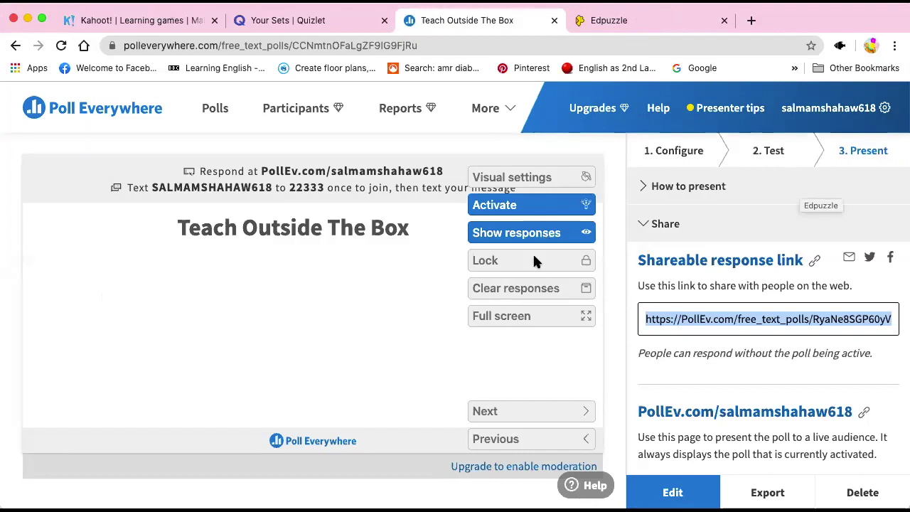
left_click(559, 317)
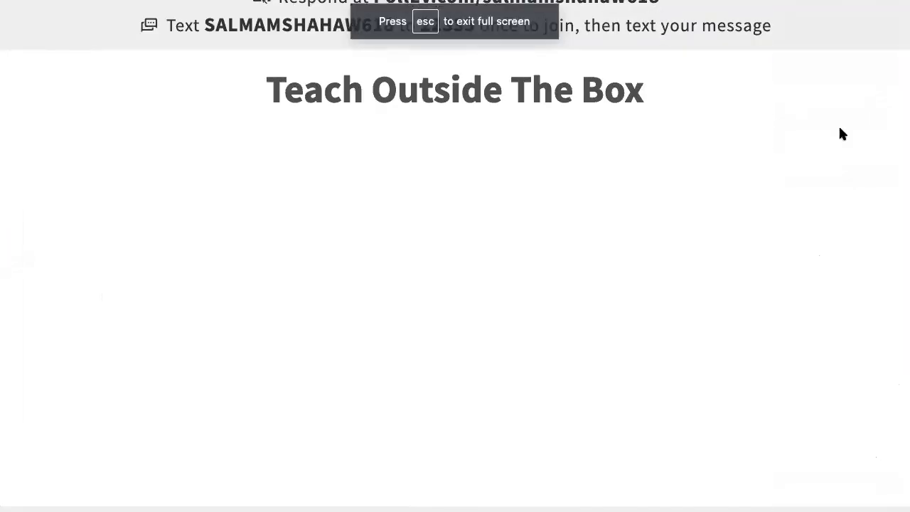